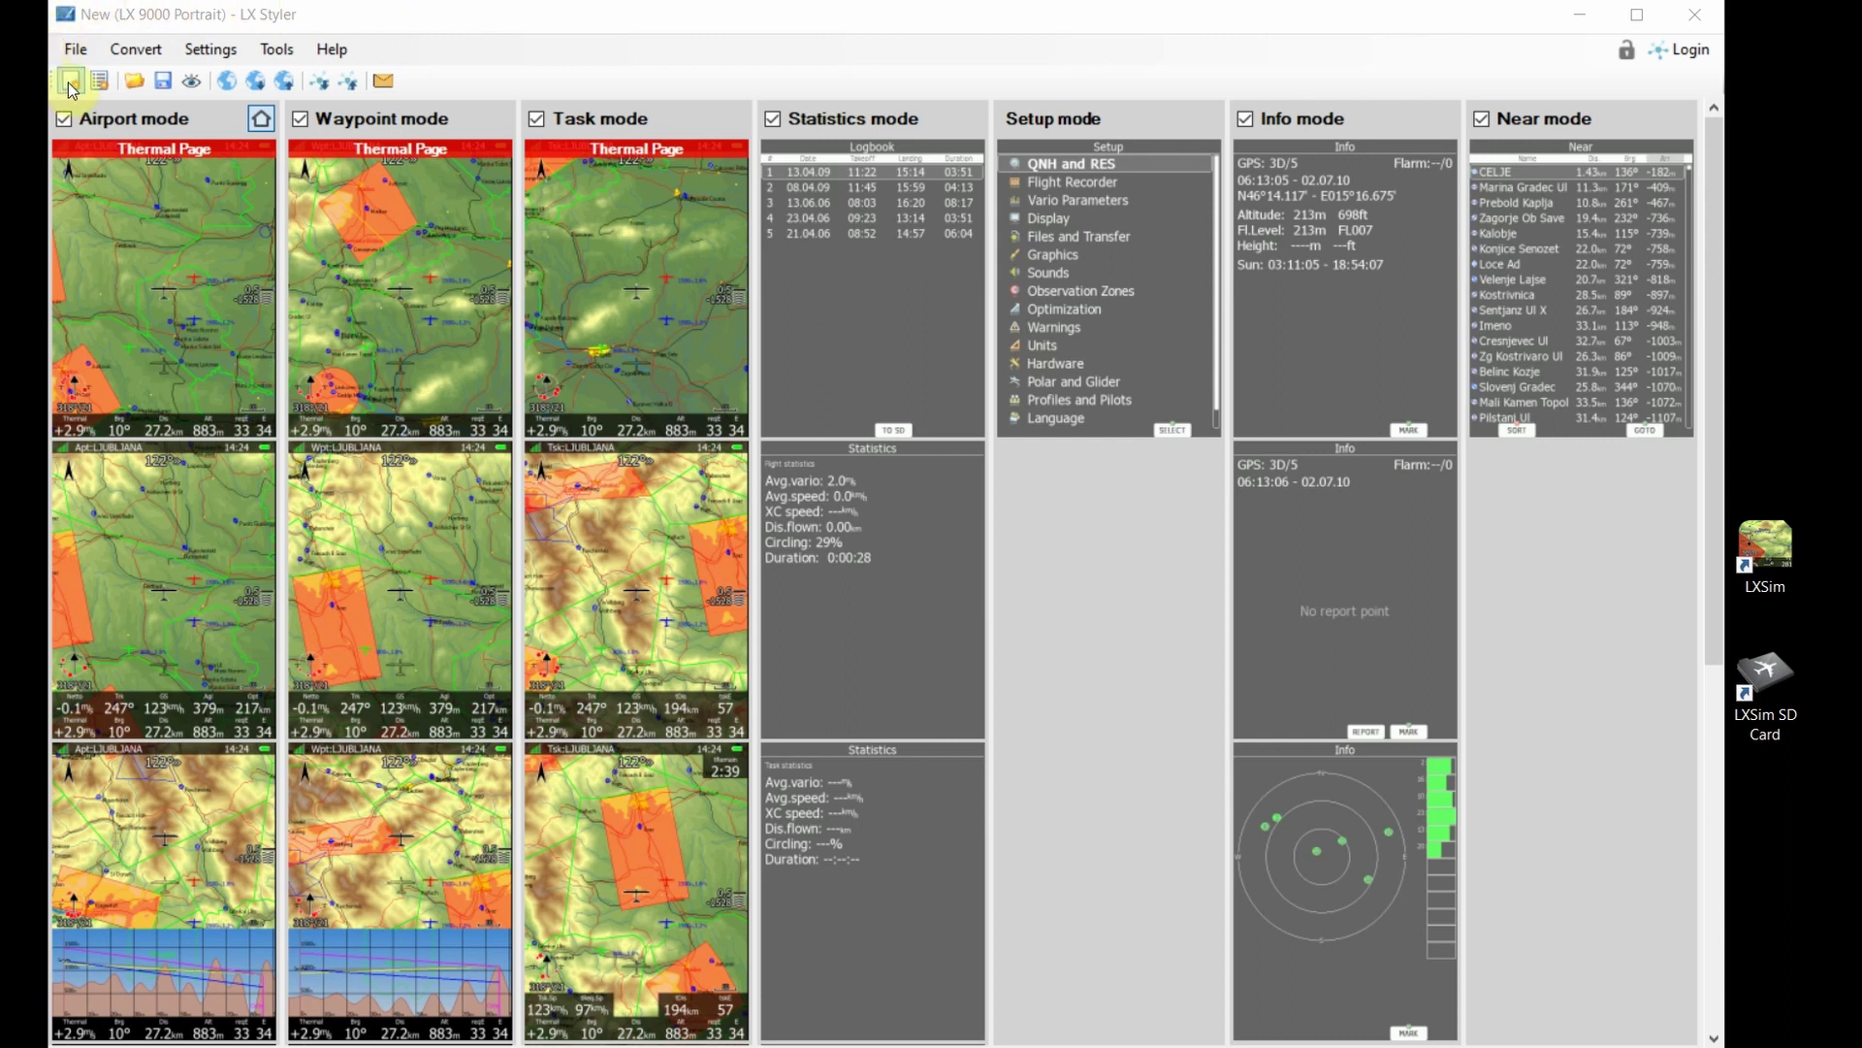
Create a new LX 9000 Portrait configuration showing all its mode page previews
click(70, 86)
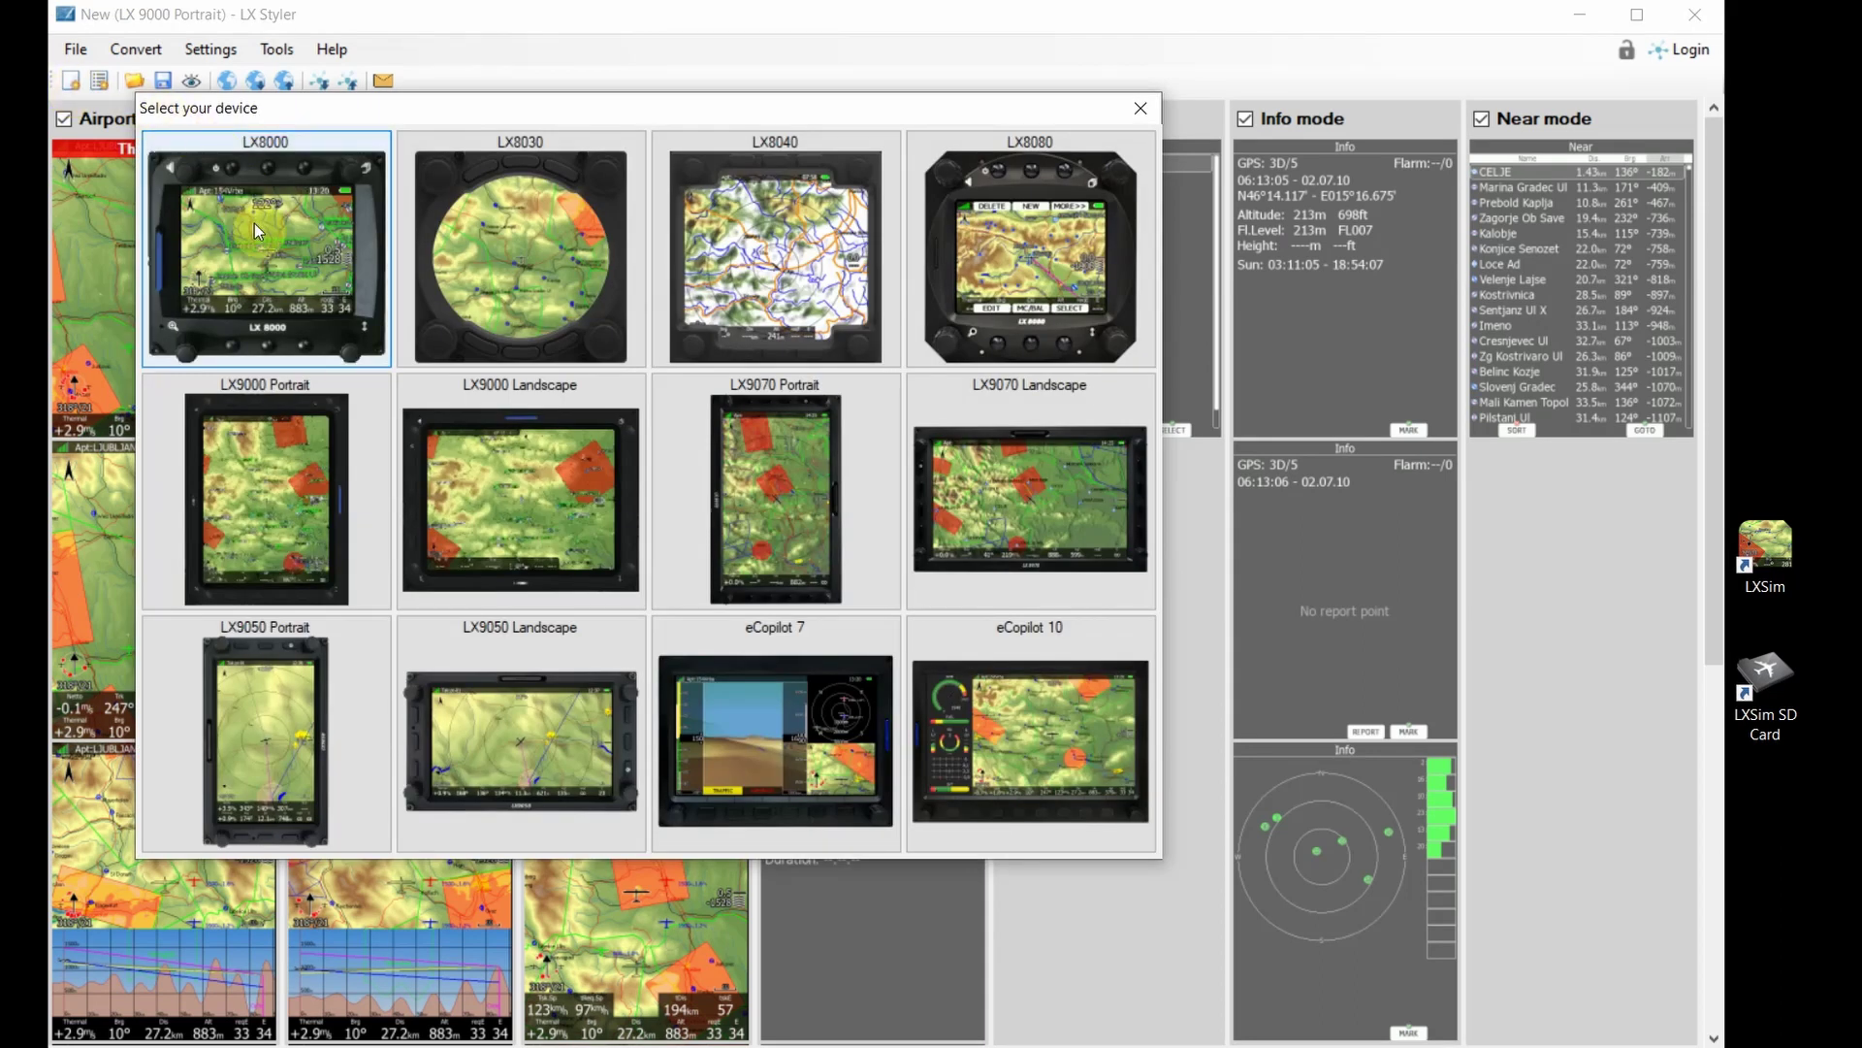
double_click(250, 463)
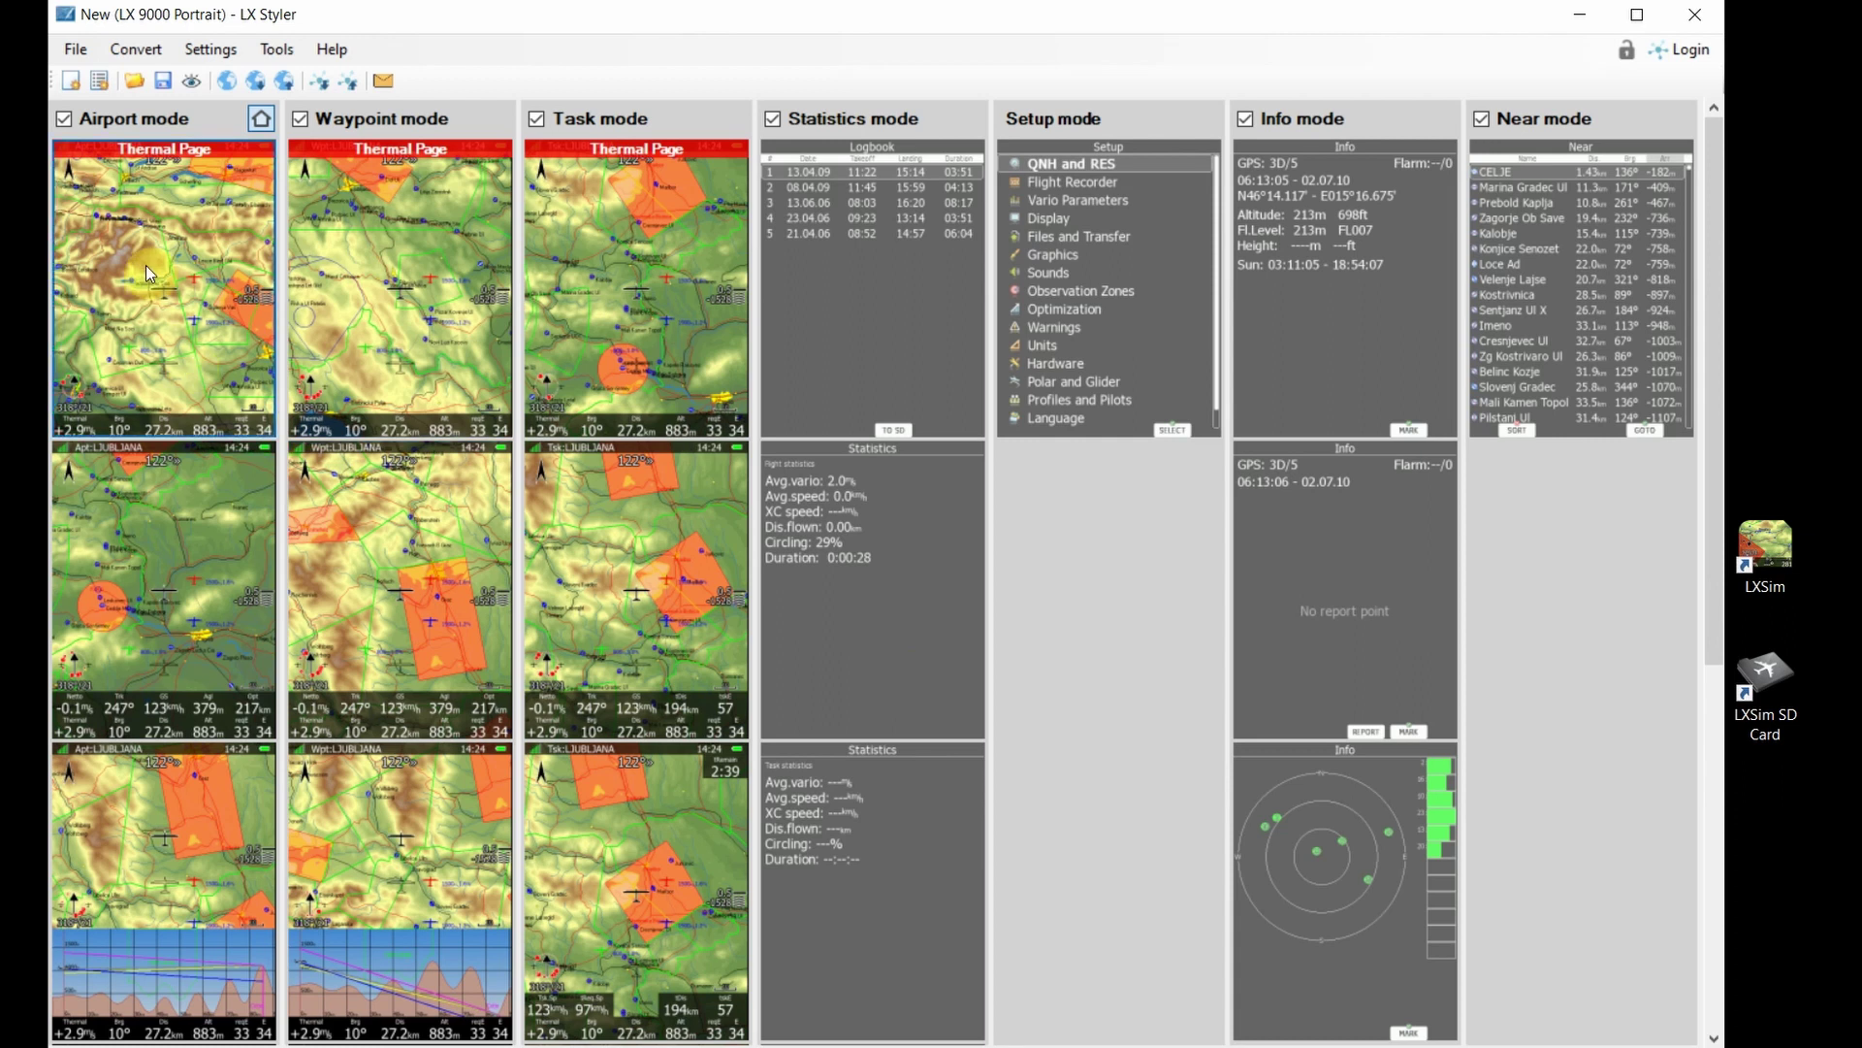
click(280, 50)
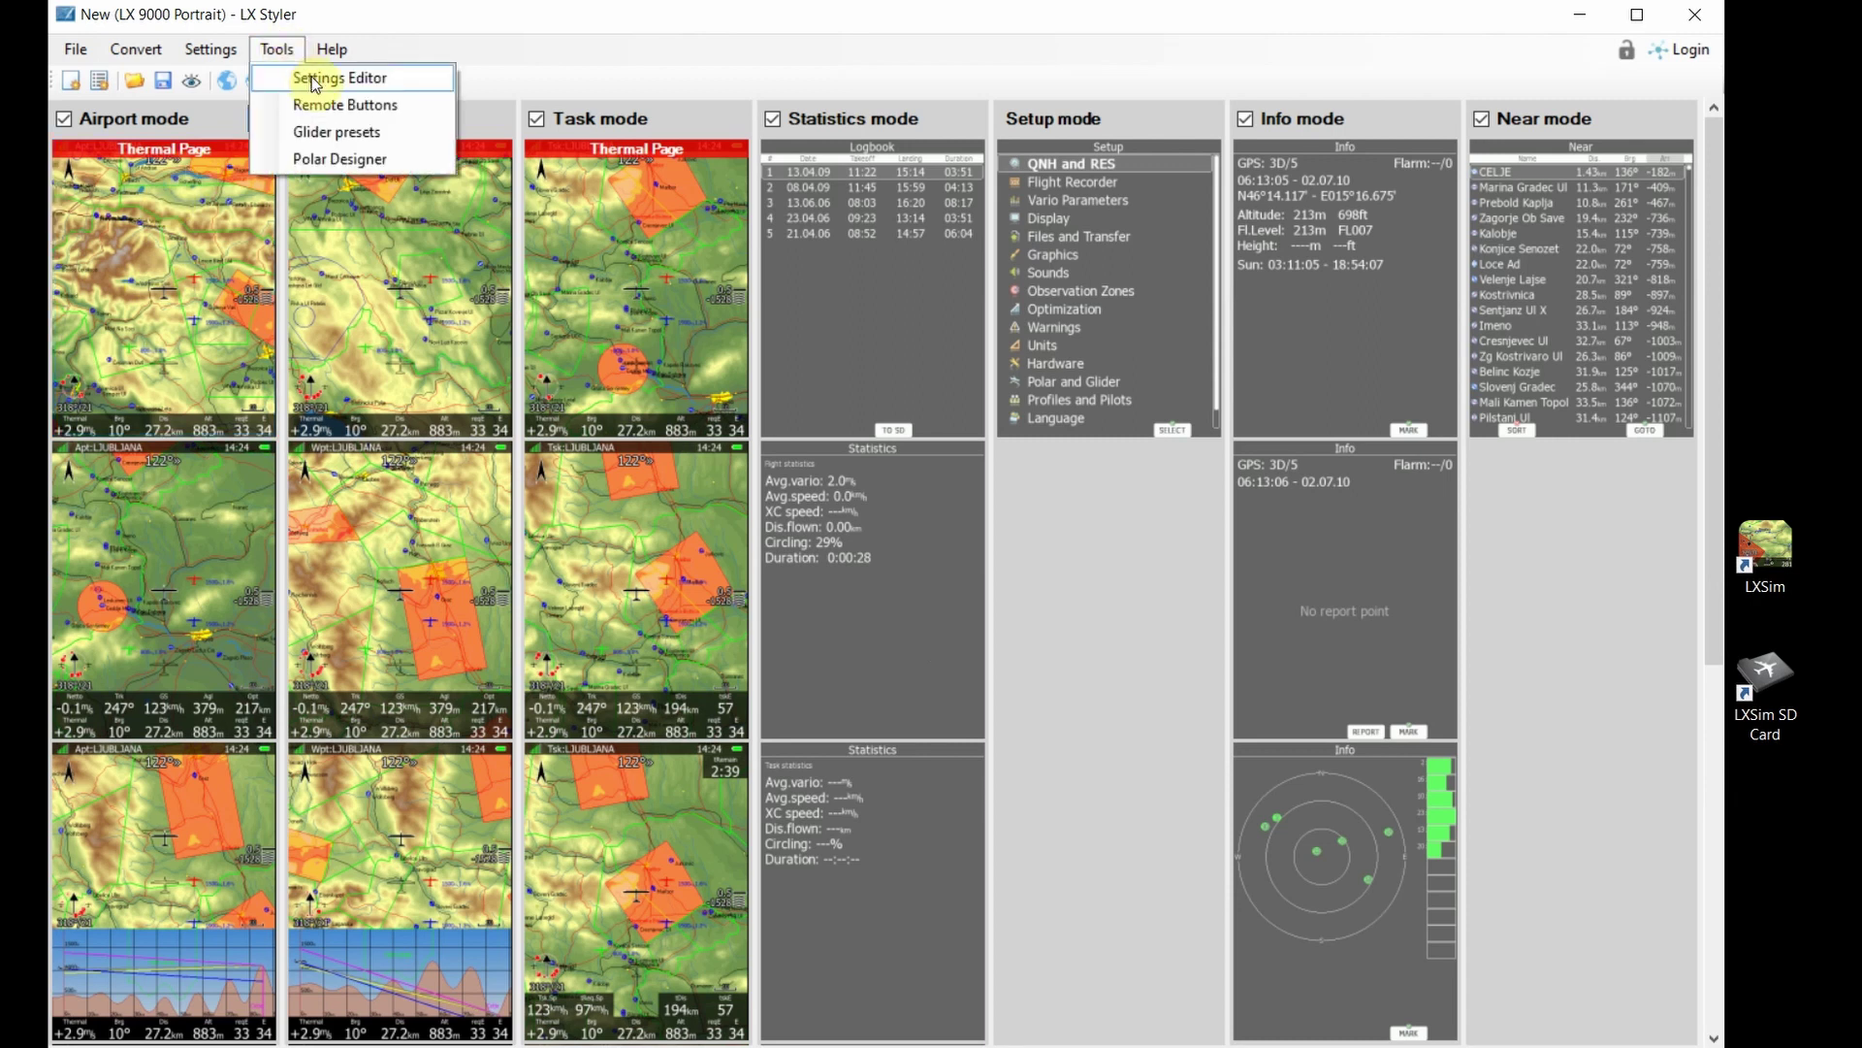
click(312, 77)
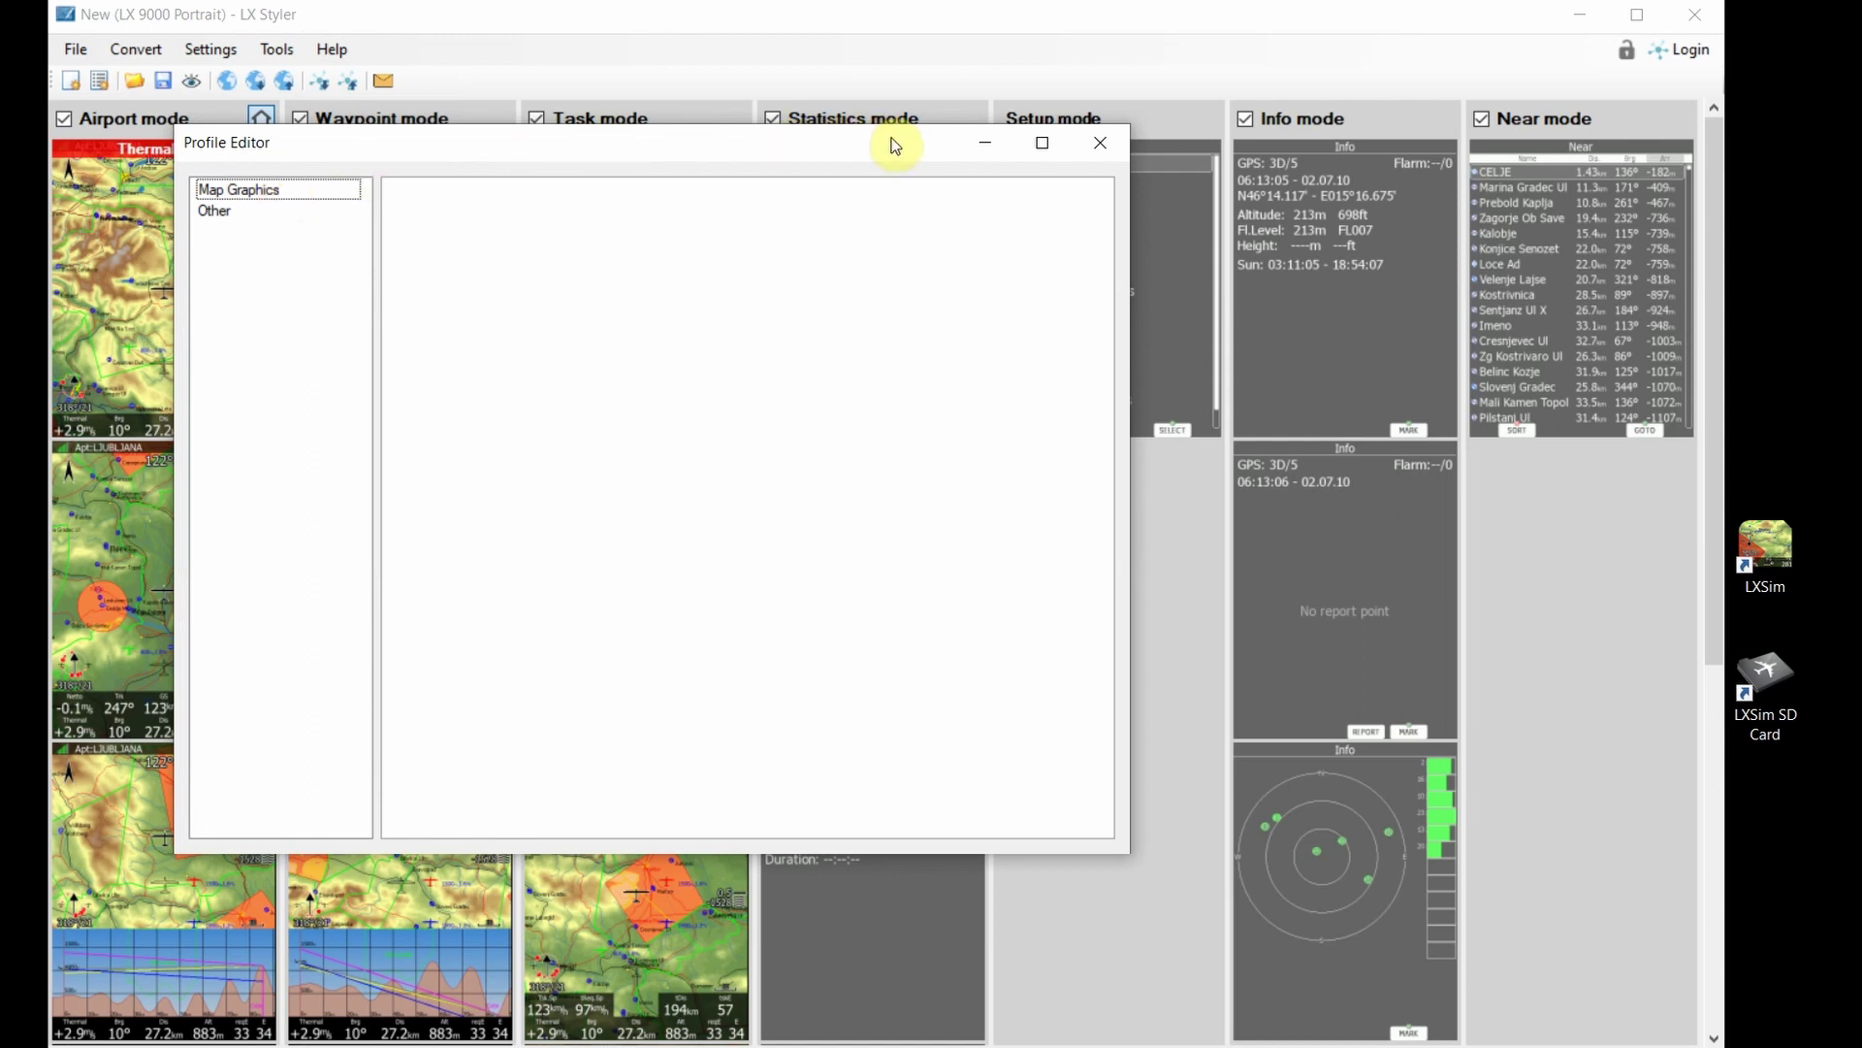
click(1107, 148)
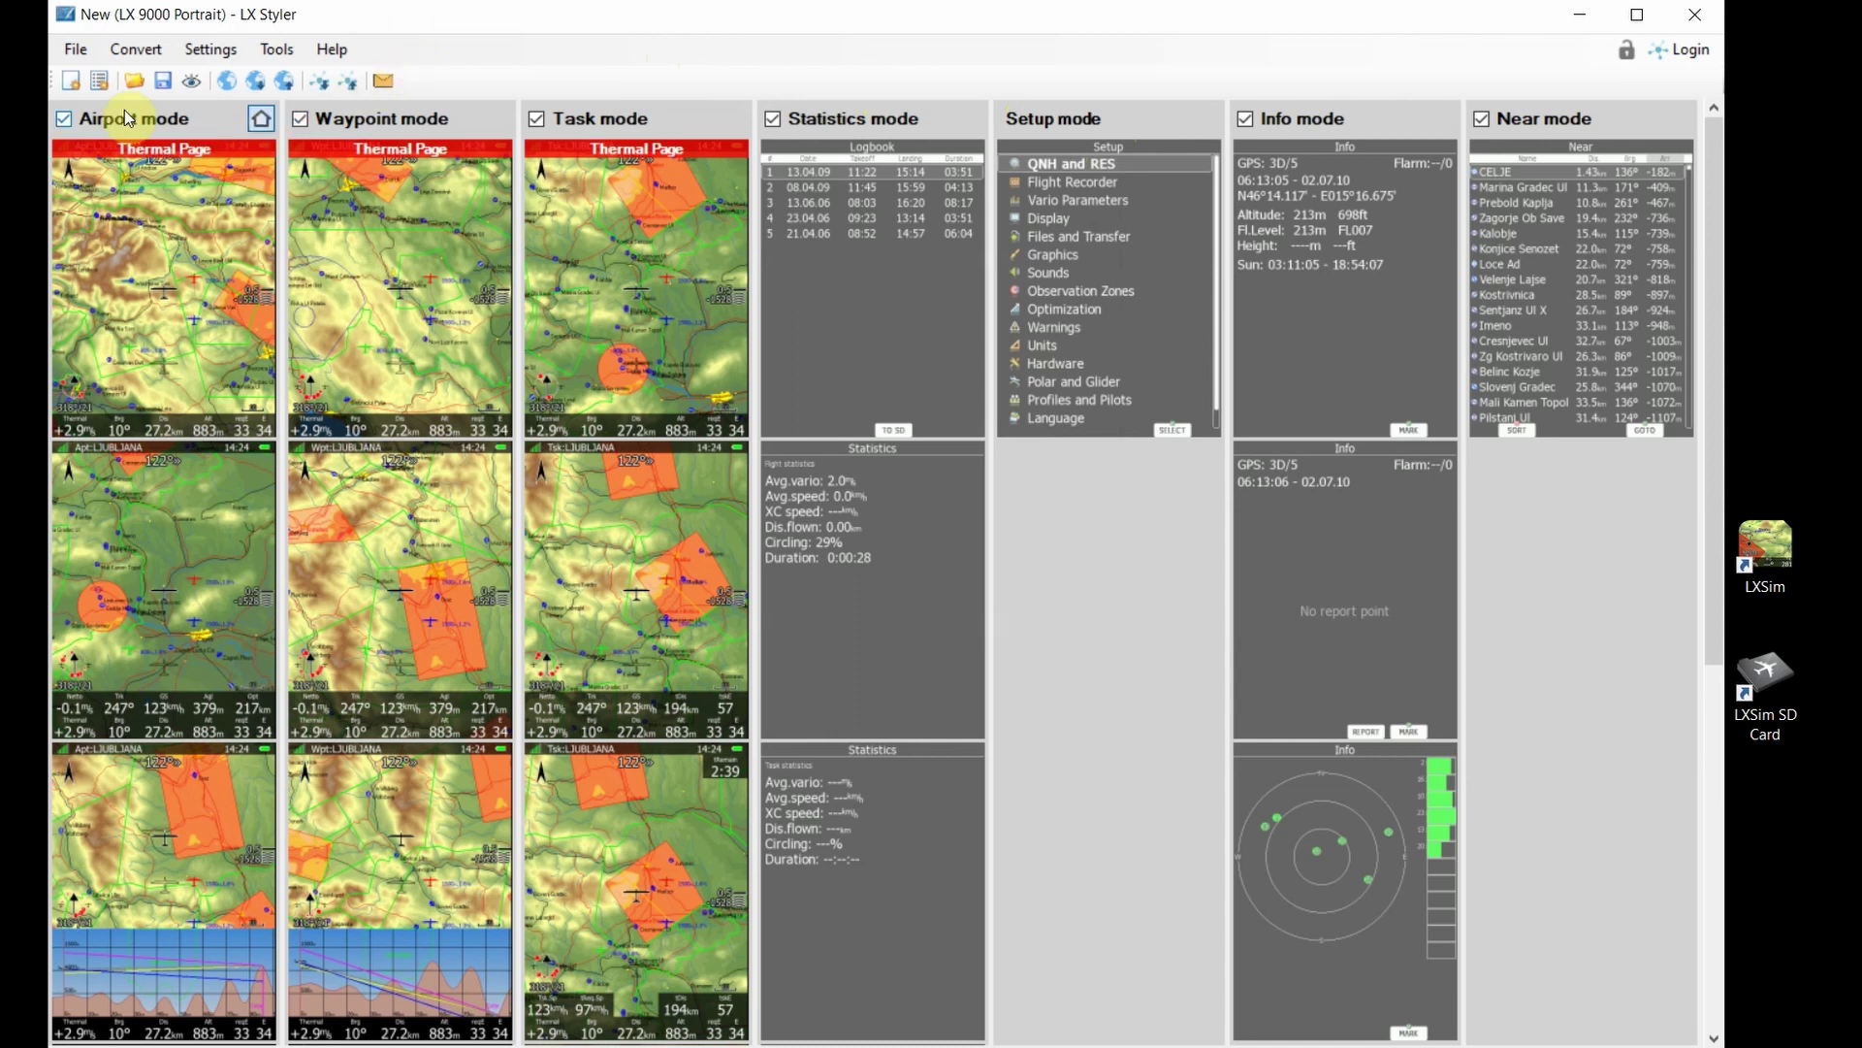
Save the new configuration as 'video sample profile' in LXSim's sdcard folder
click(74, 51)
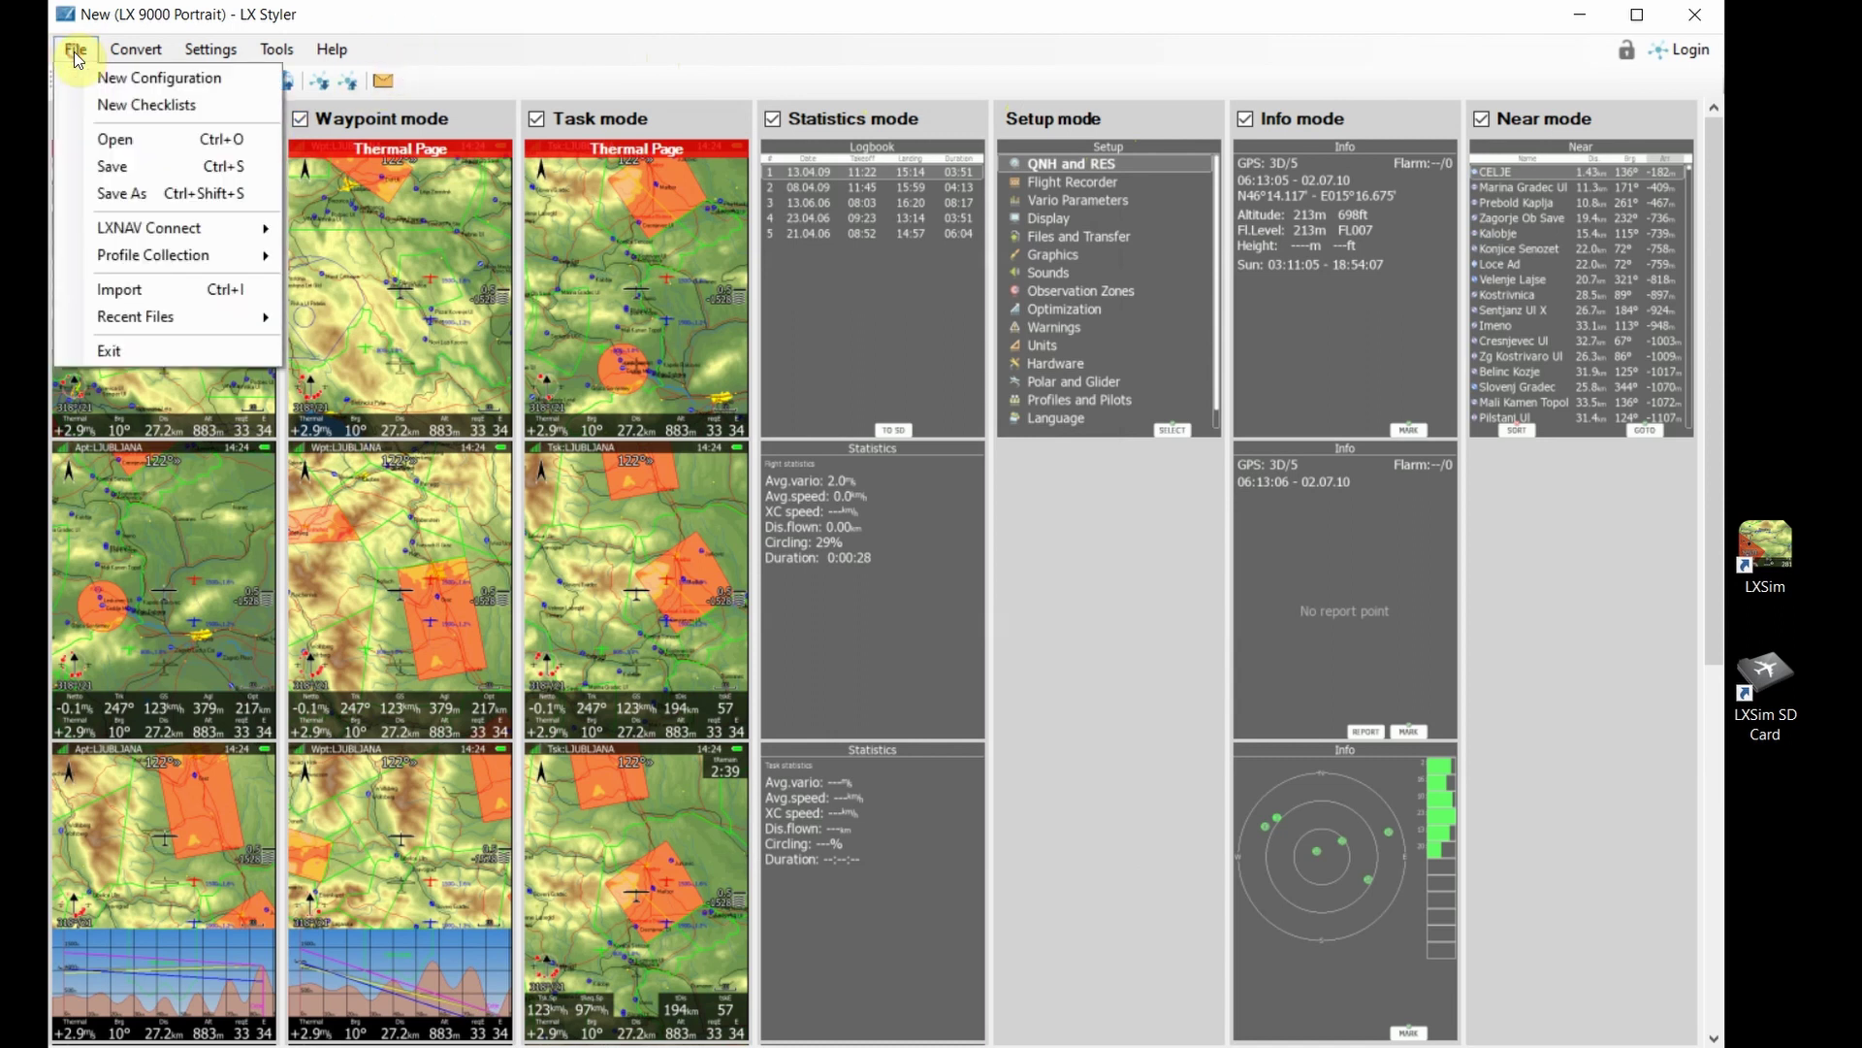
click(117, 167)
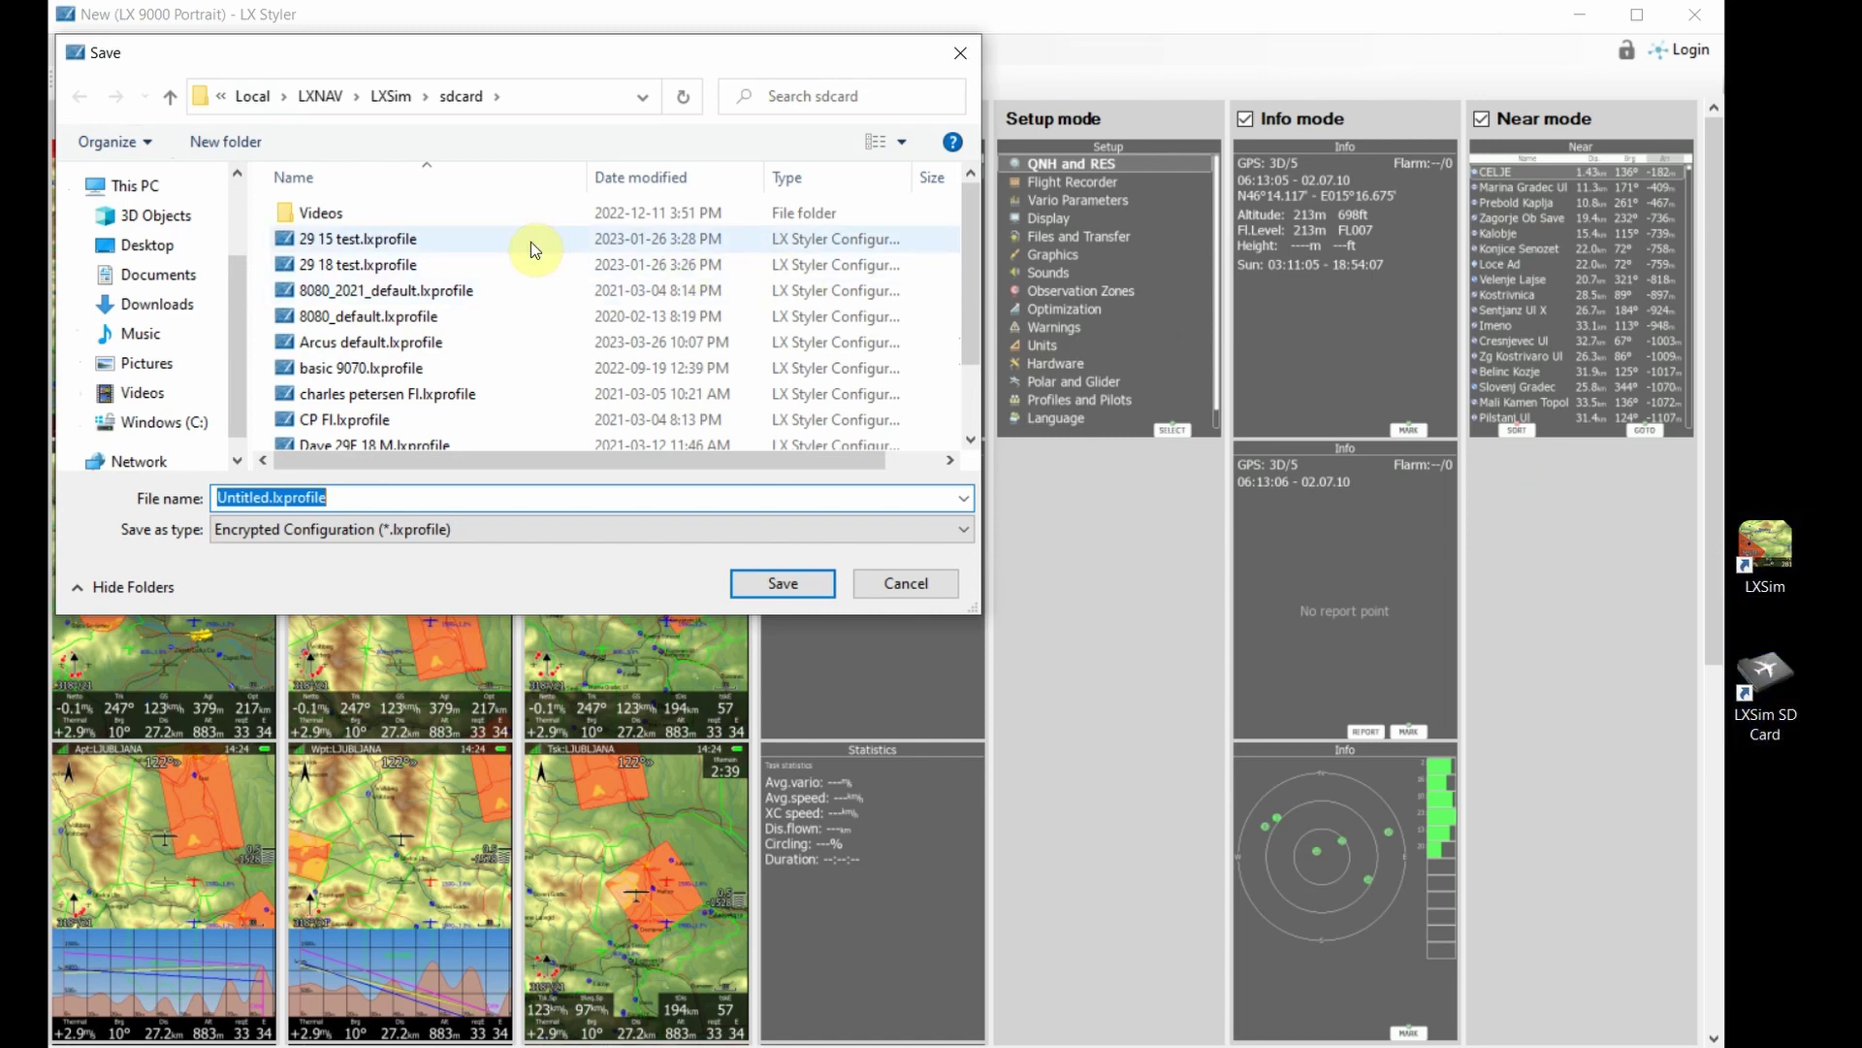
double_click(247, 498)
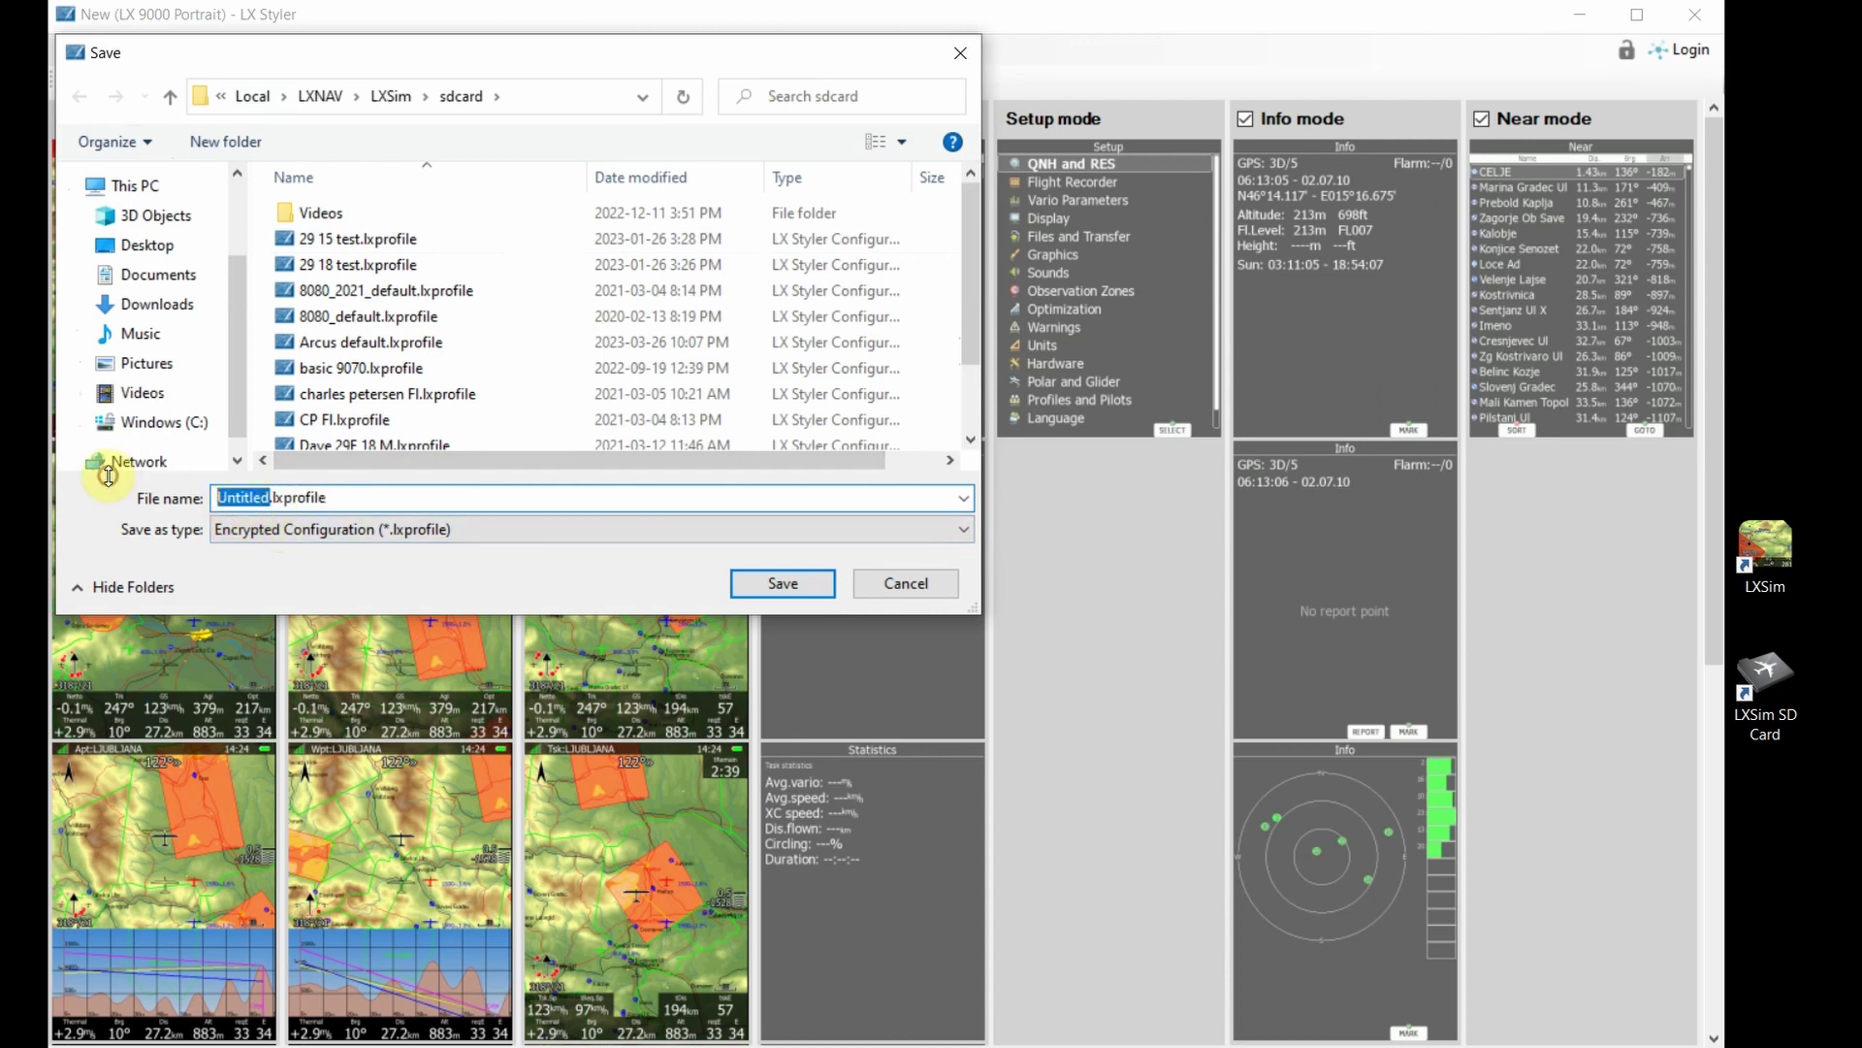
text(video sa)
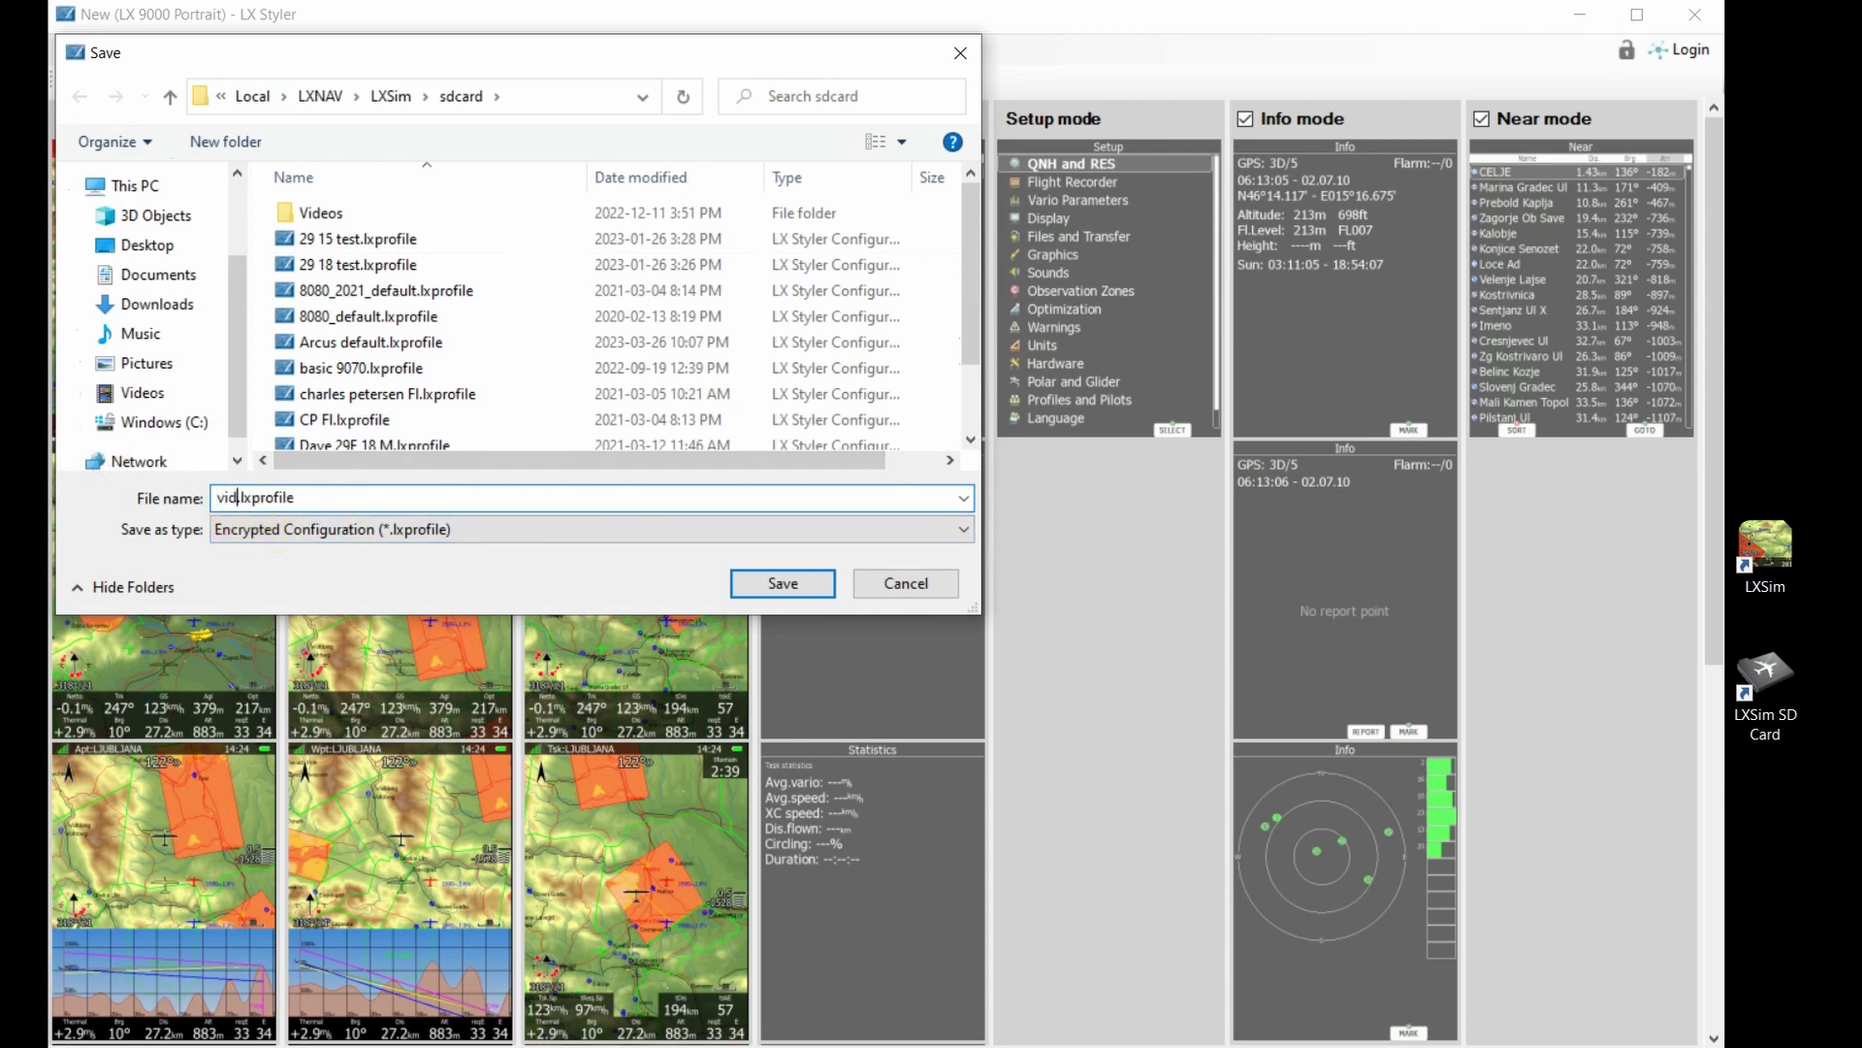
text(mple profile)
click(766, 582)
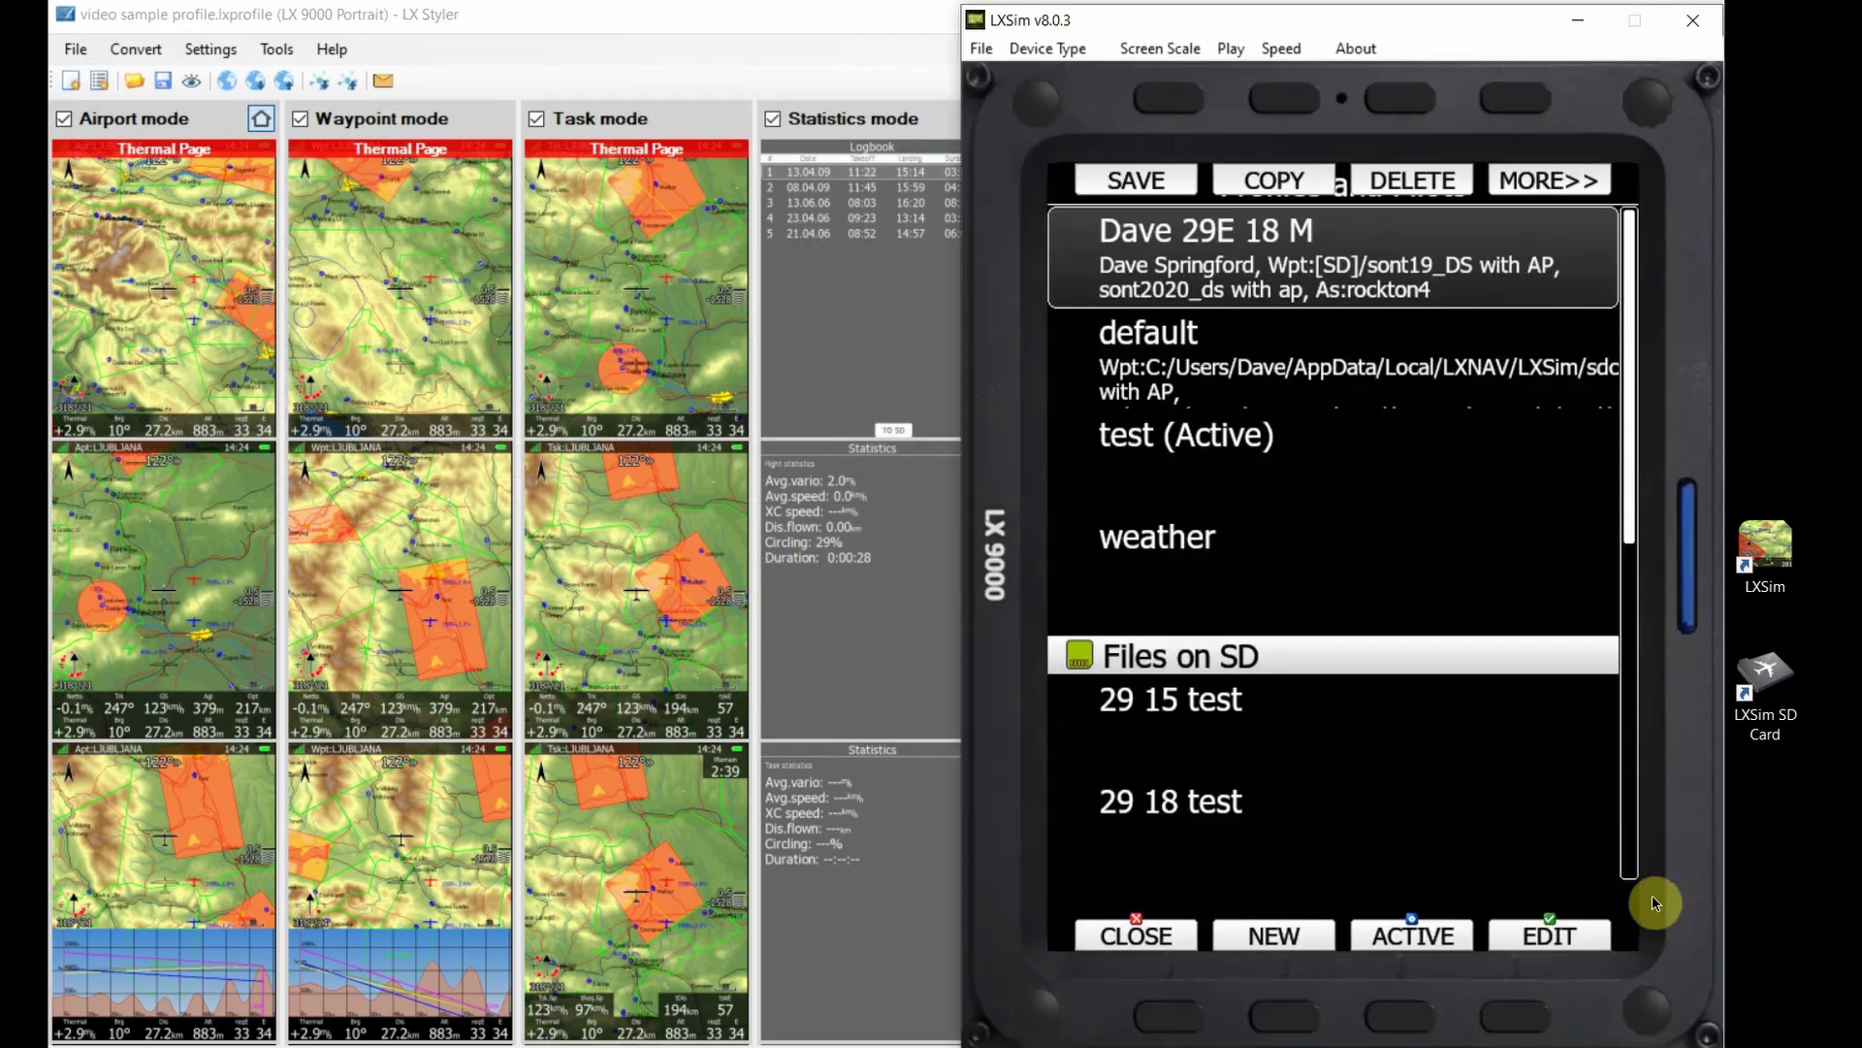
Load 'video sample profile' from the SD card files and set it as the active profile
scroll(1657, 1019, down, 9)
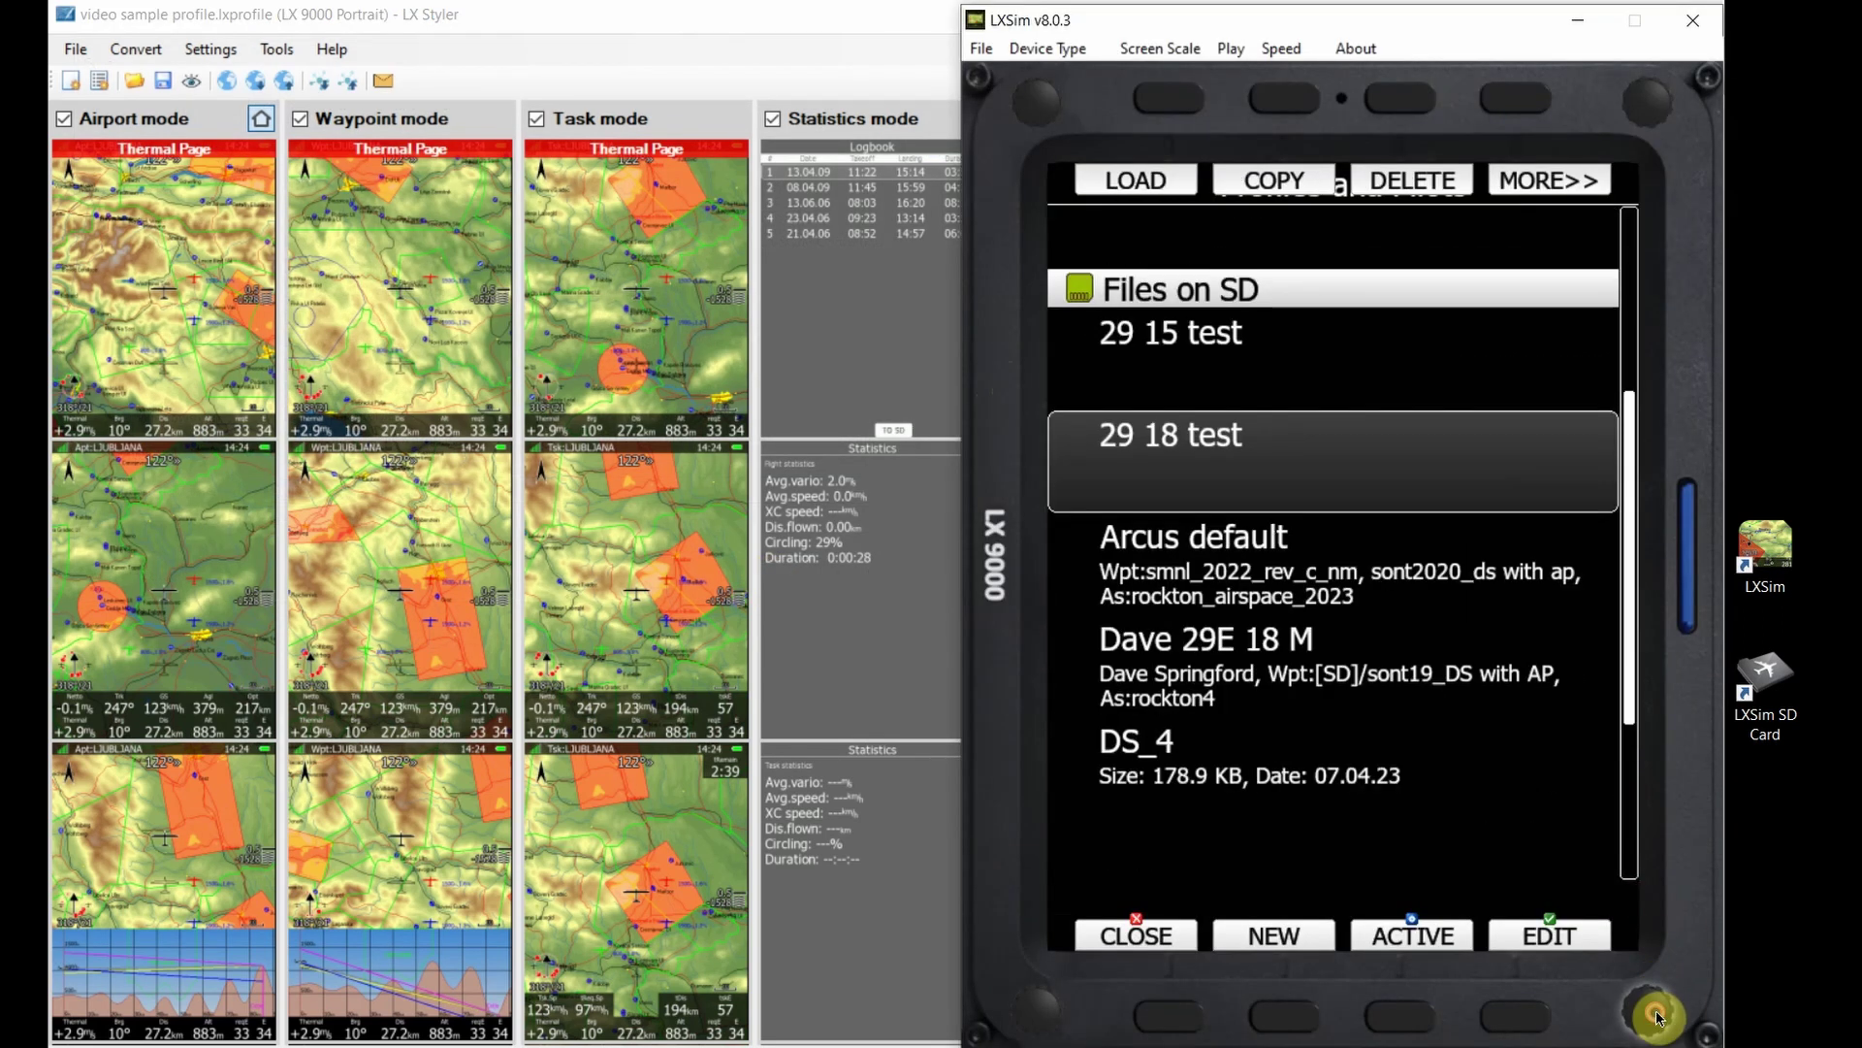
scroll(1658, 1018, down, 1)
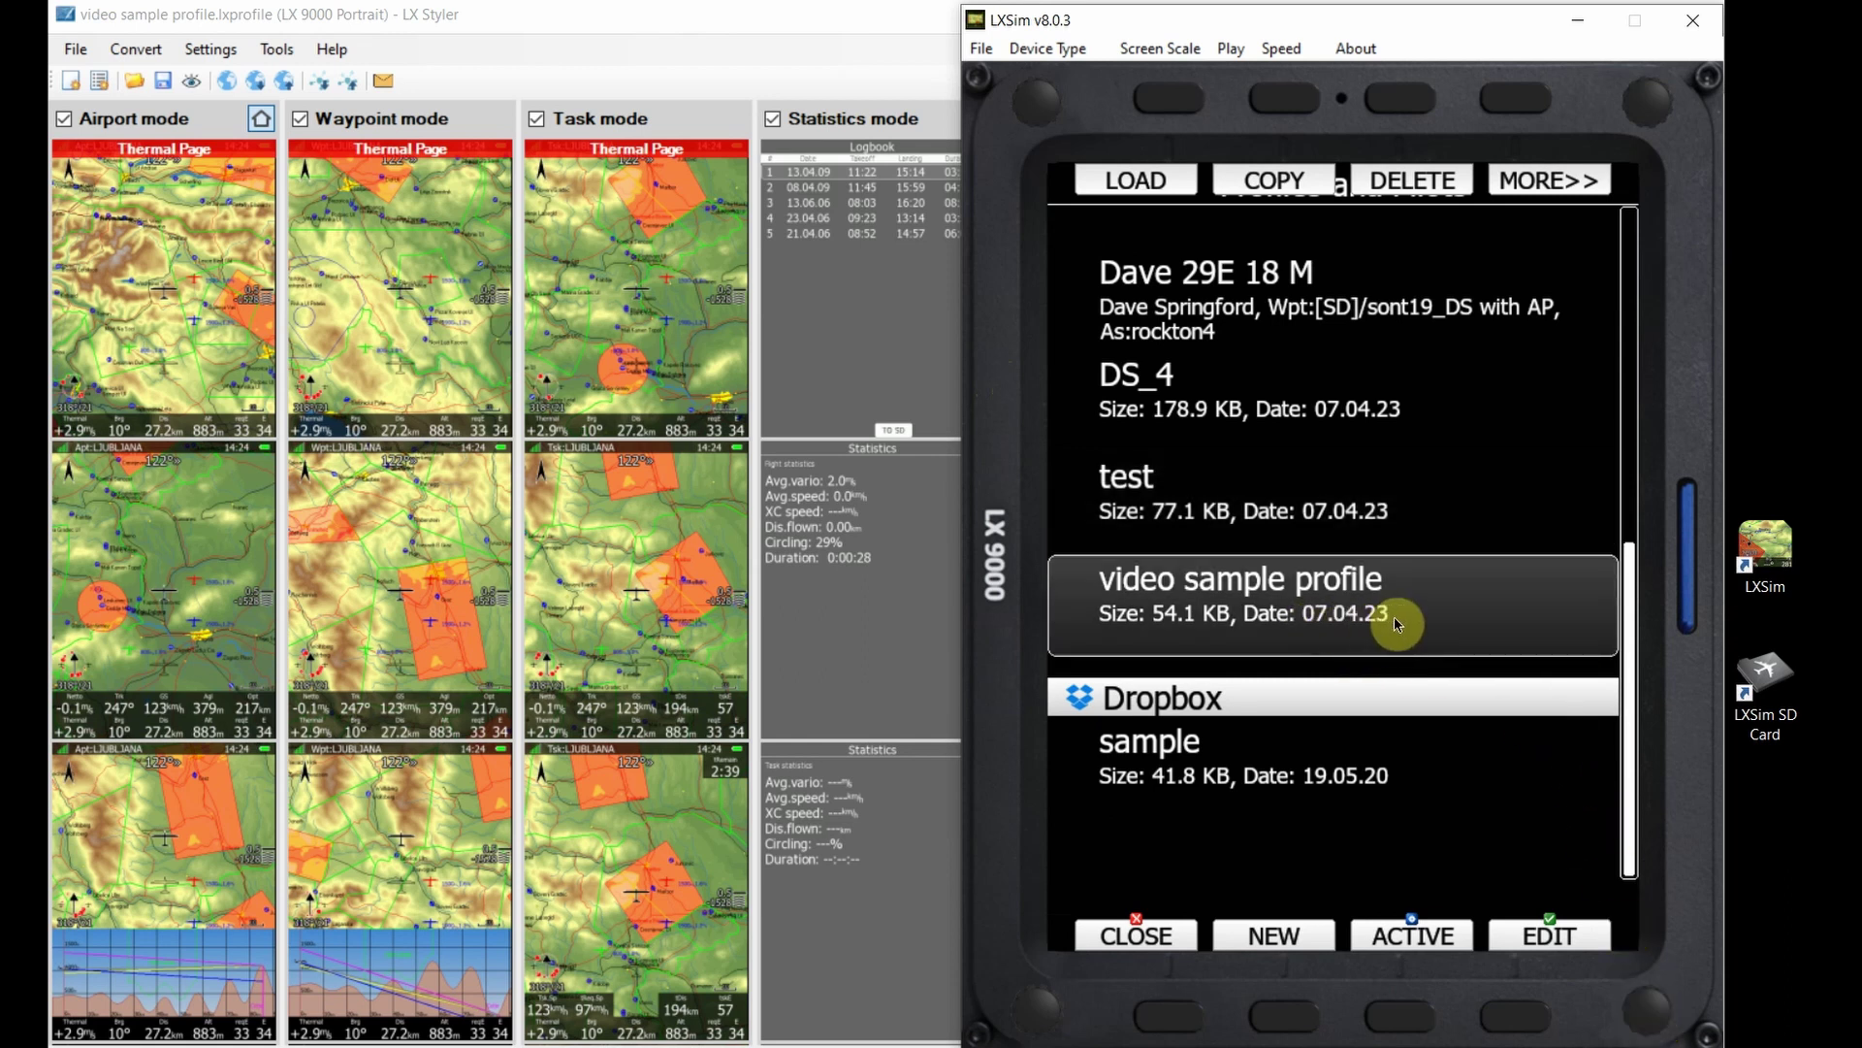
click(1161, 102)
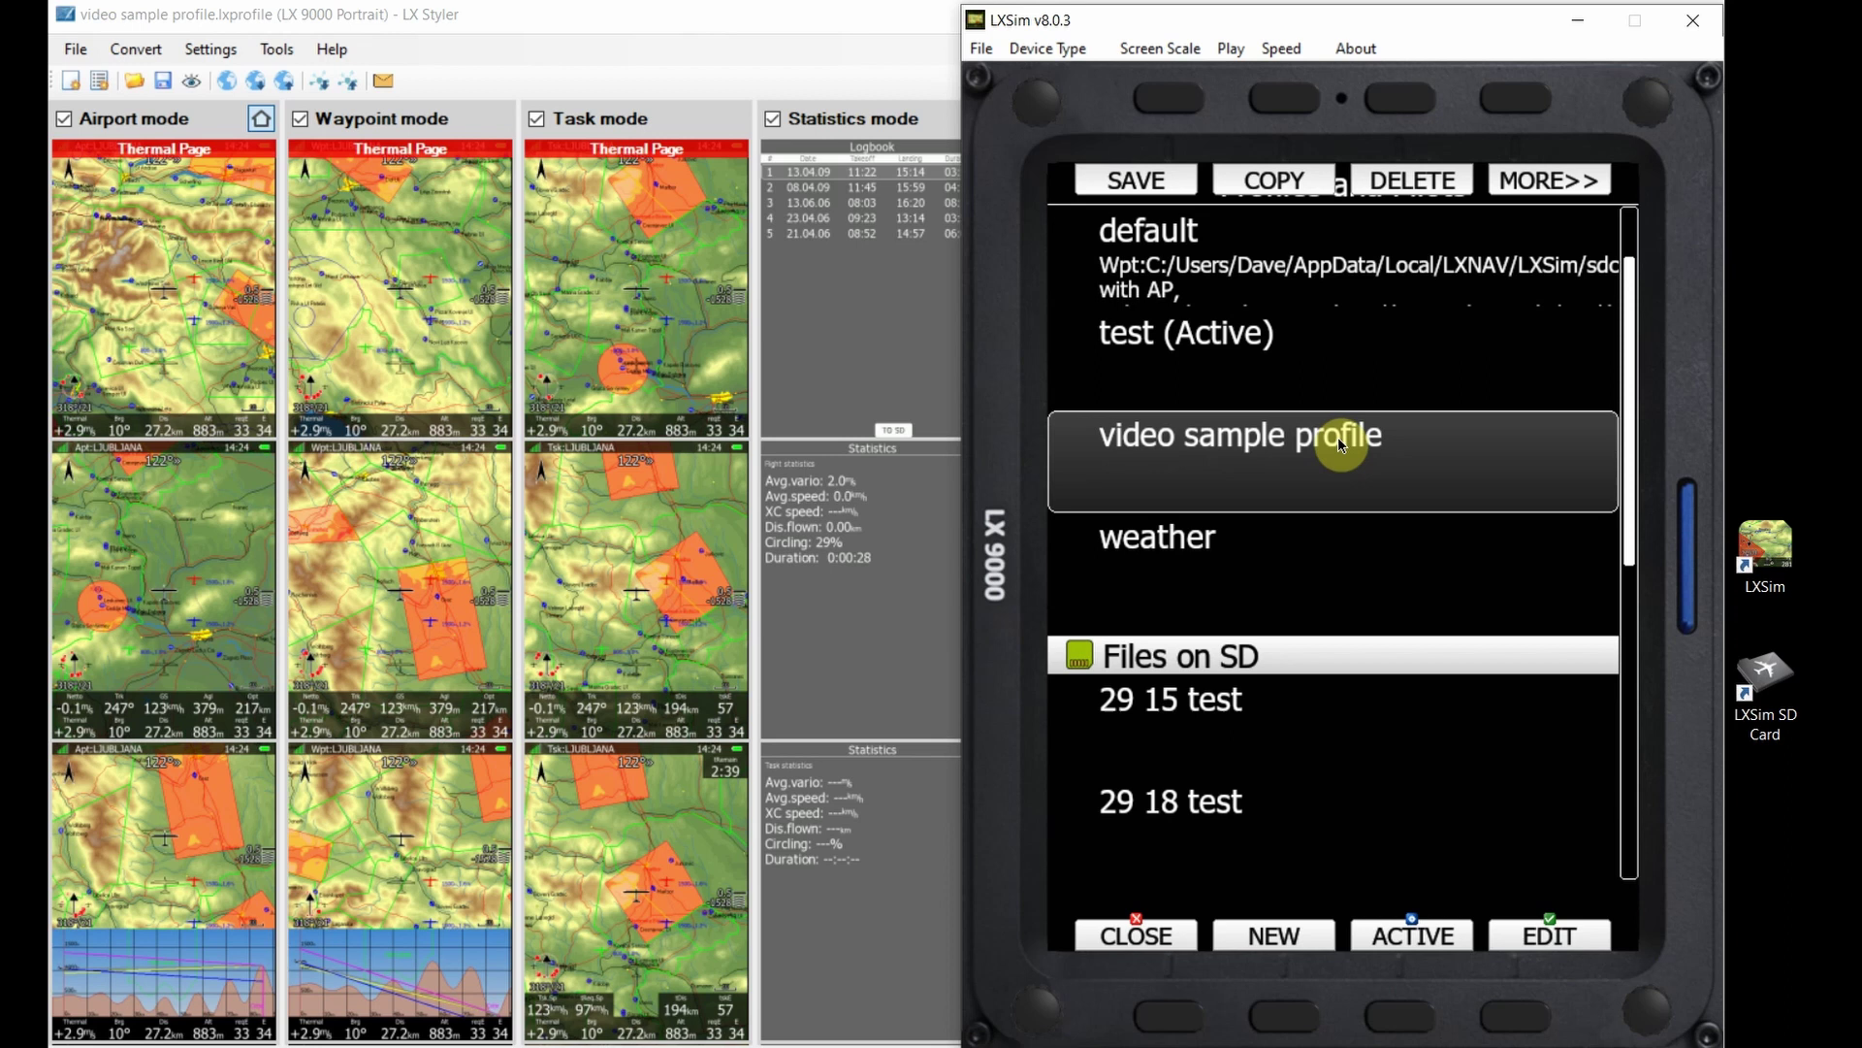
click(1402, 1013)
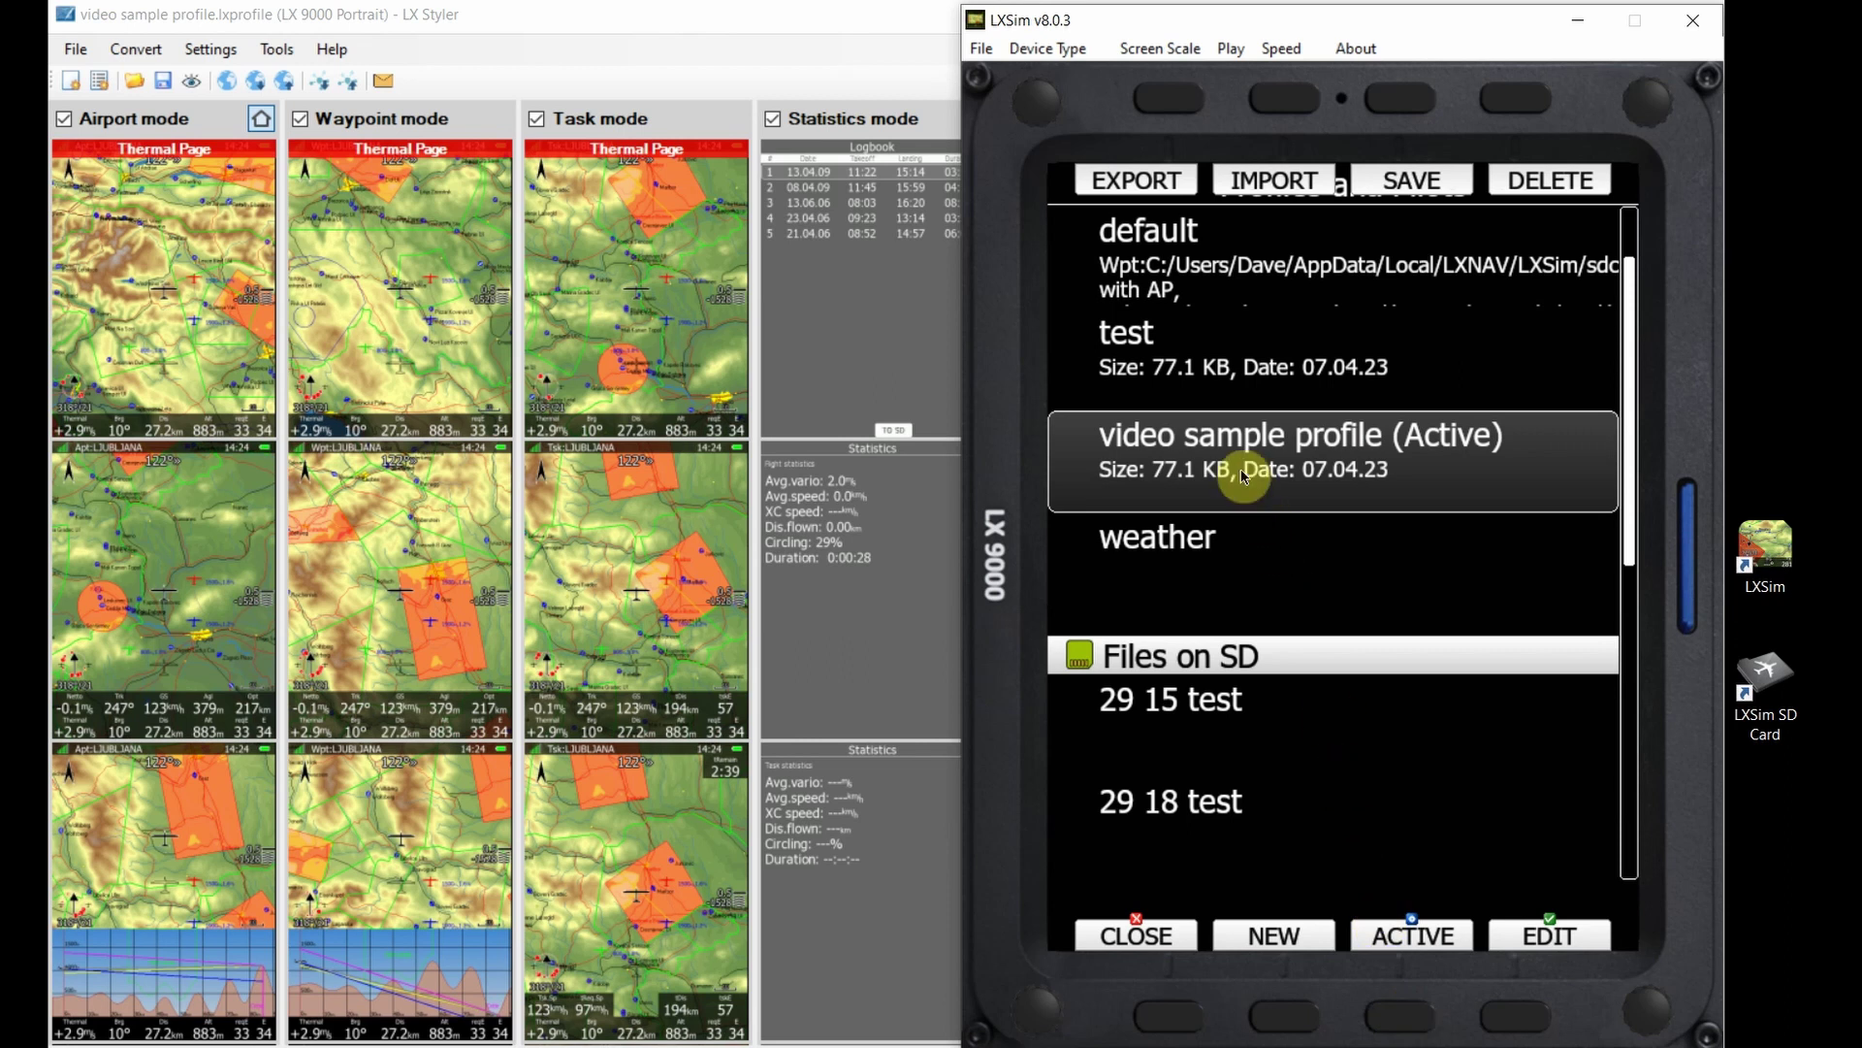
Export the active 'video sample profile' back to the SD card, overwriting the existing file
click(1393, 93)
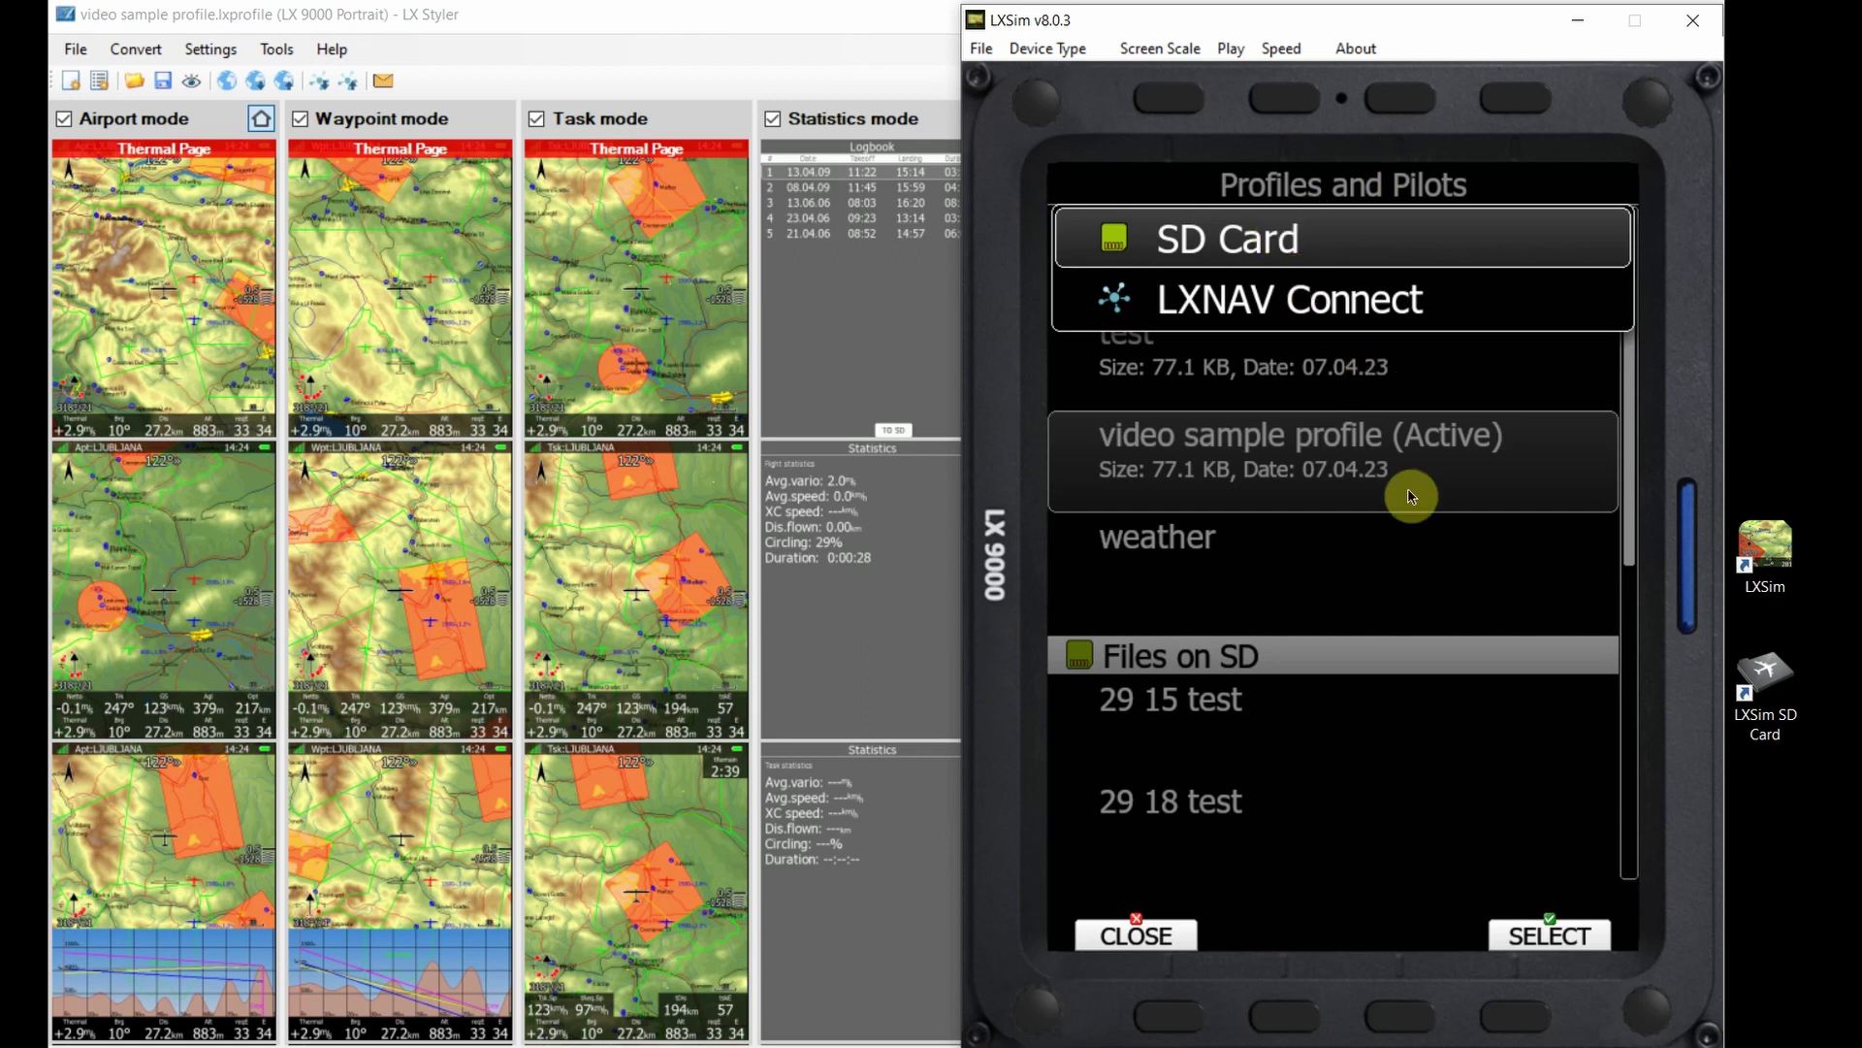
click(1504, 1018)
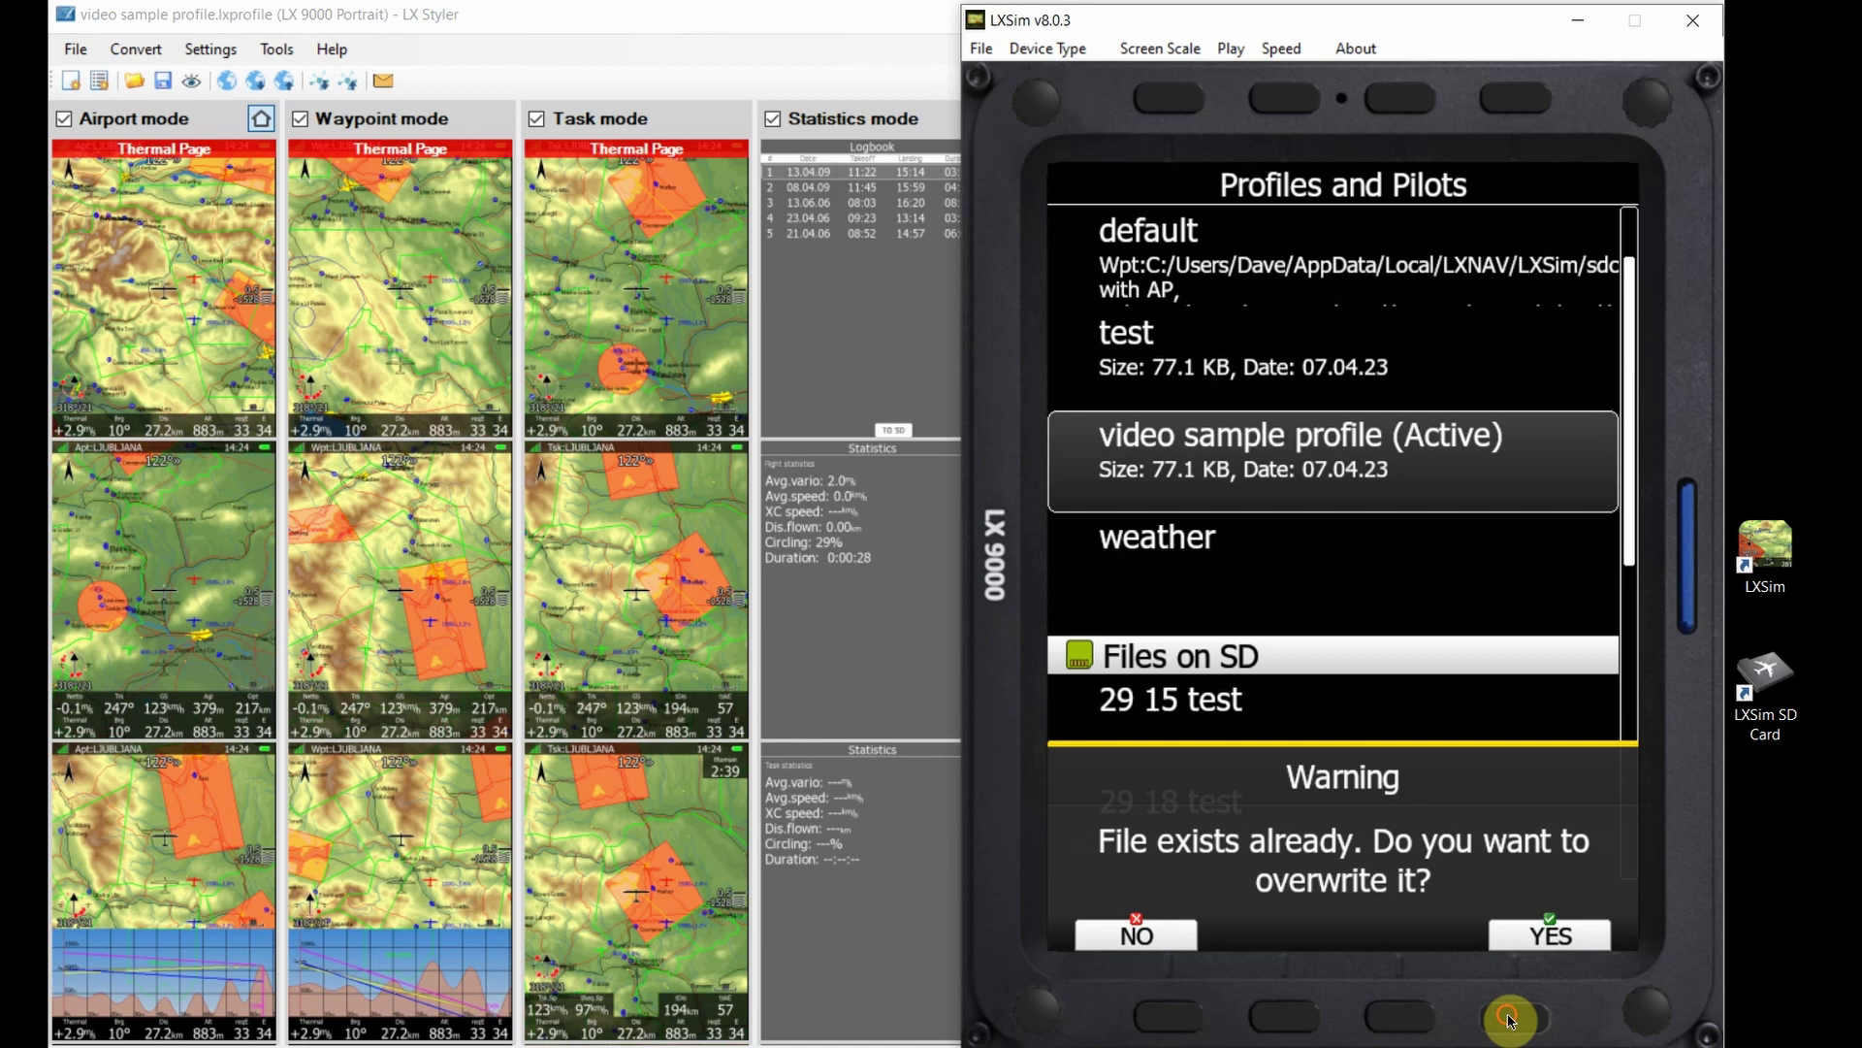
click(1510, 1020)
click(1510, 1020)
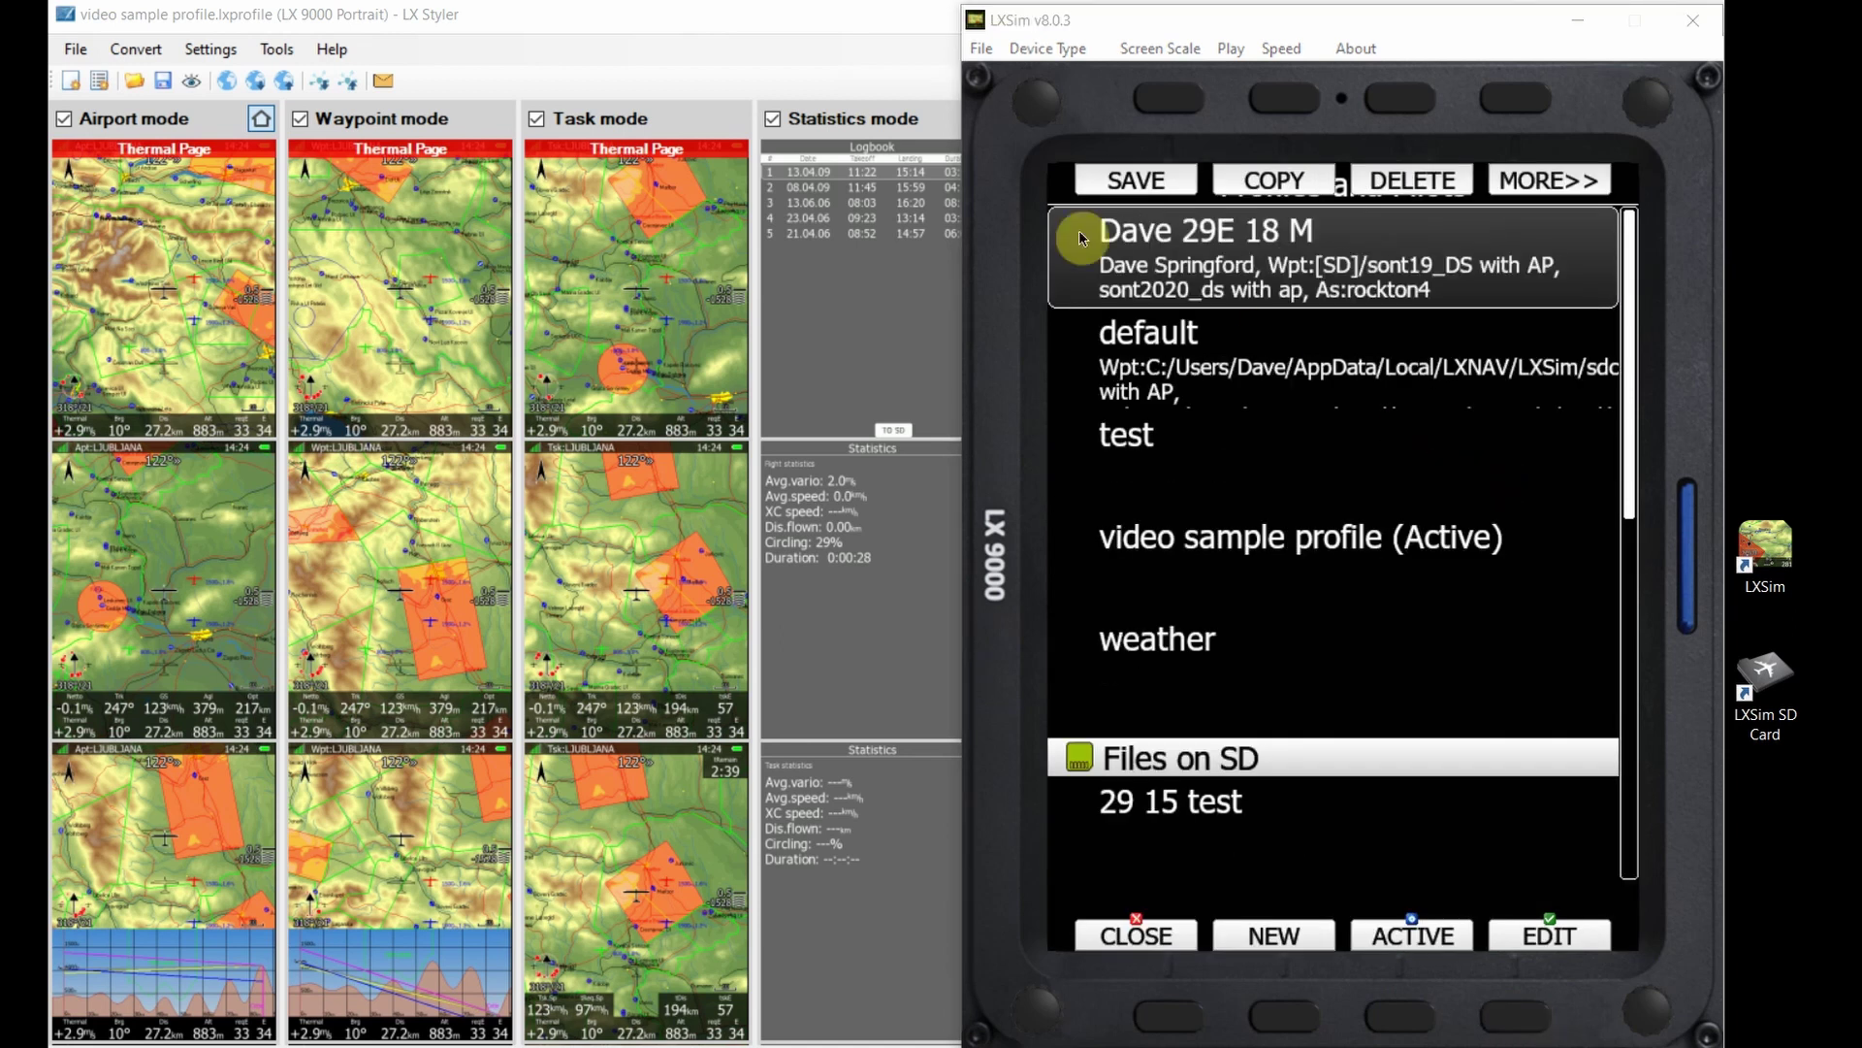
Reopen 'video sample profile.lxprofile' in LX Styler from LXSim's sdcard folder
click(619, 64)
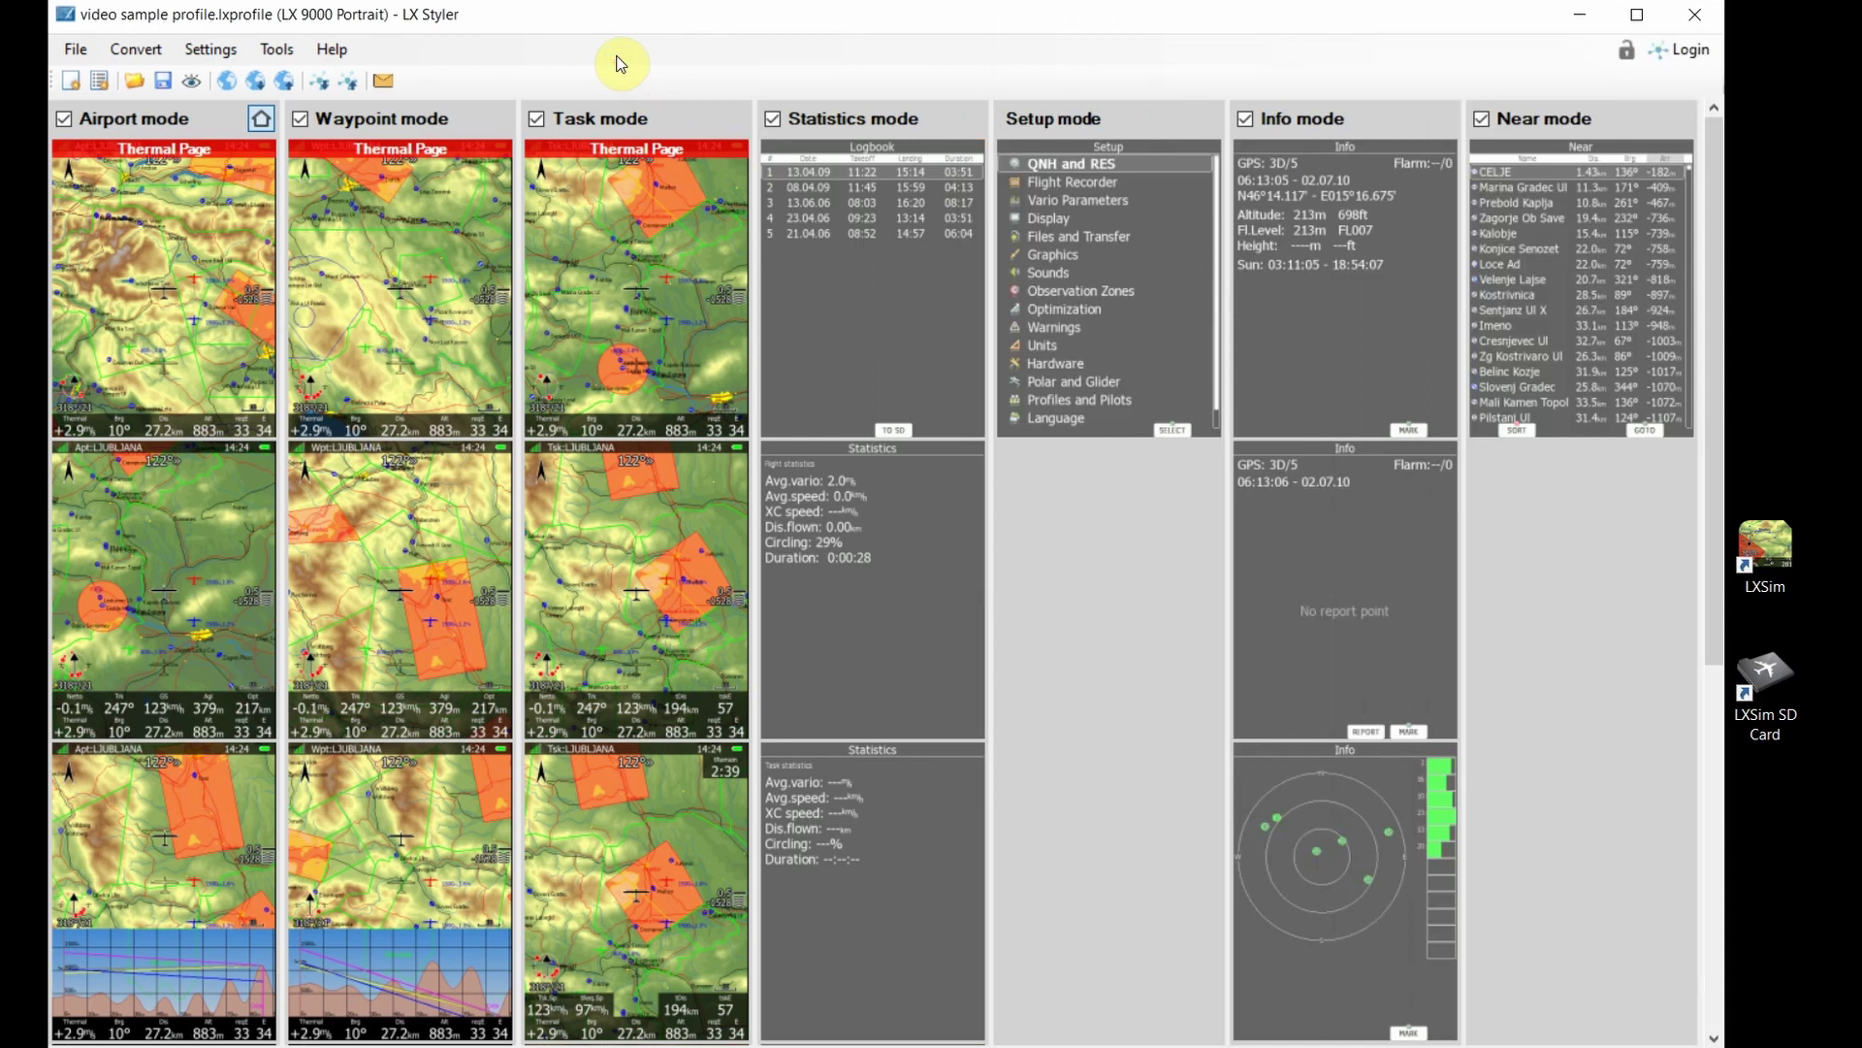
click(70, 54)
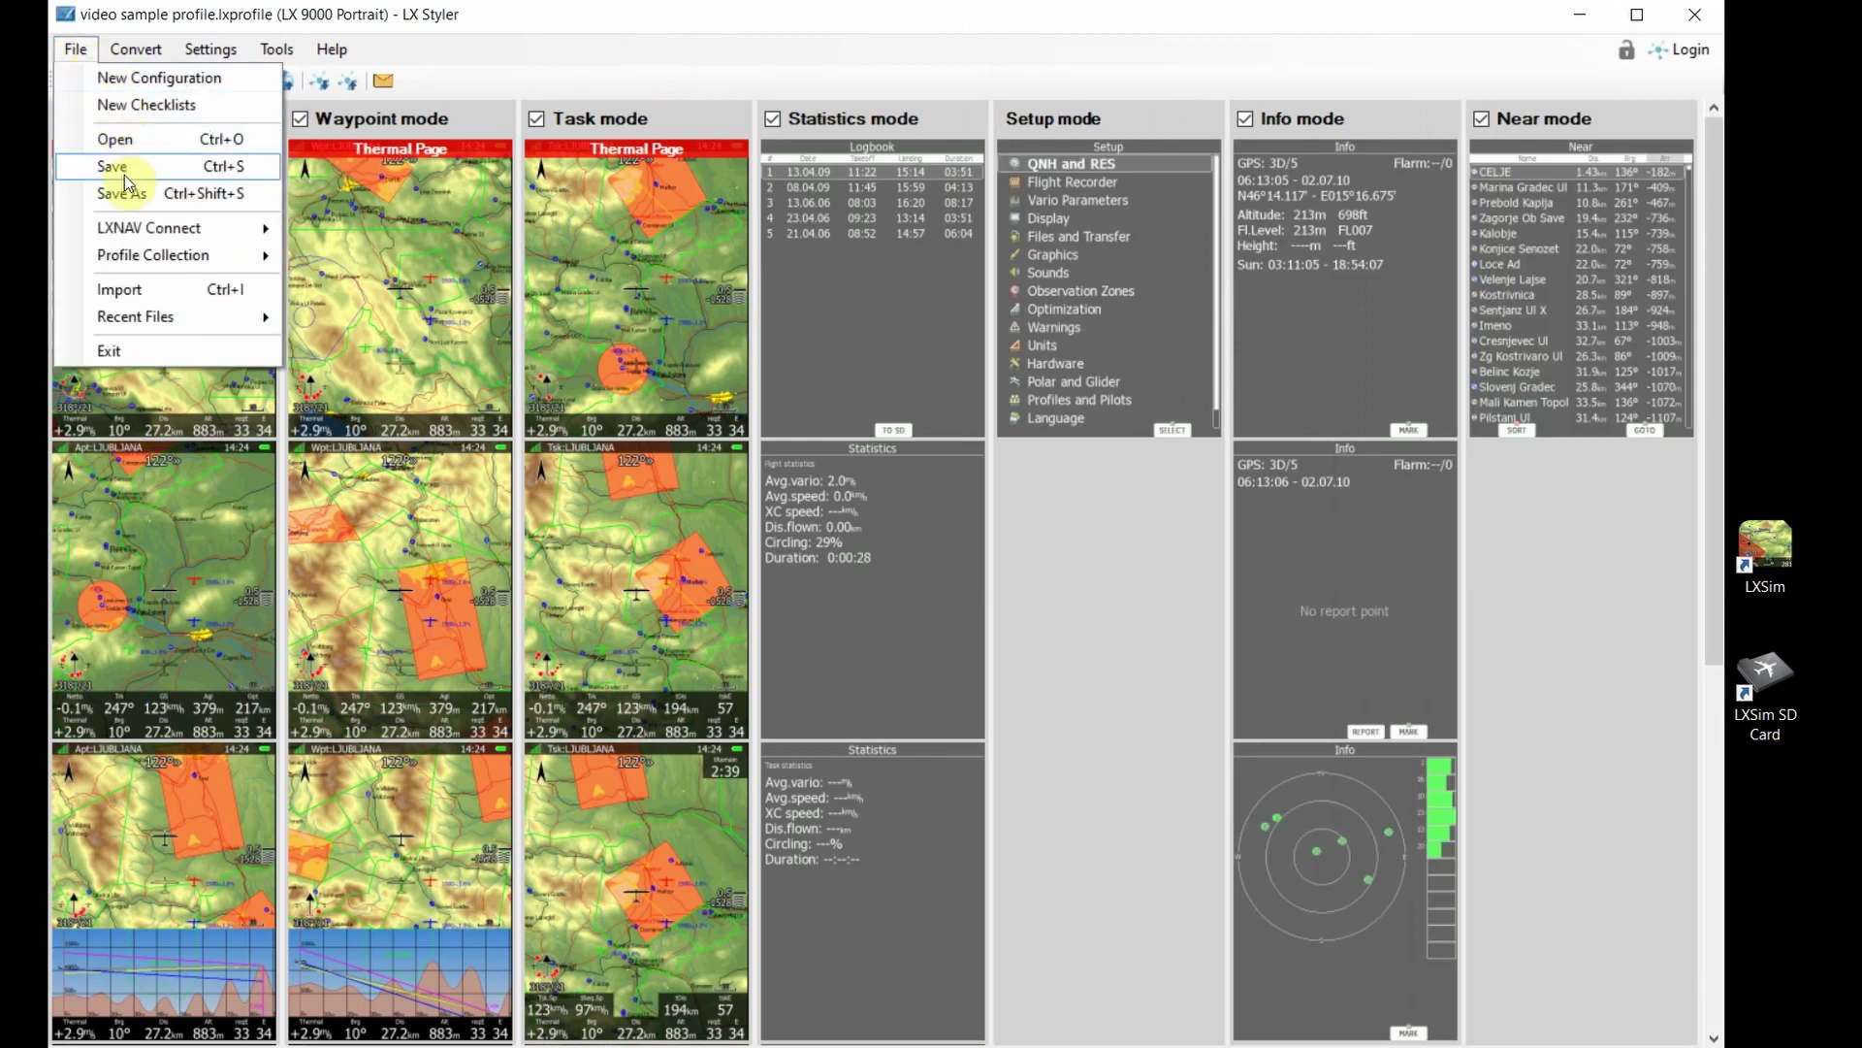
click(120, 140)
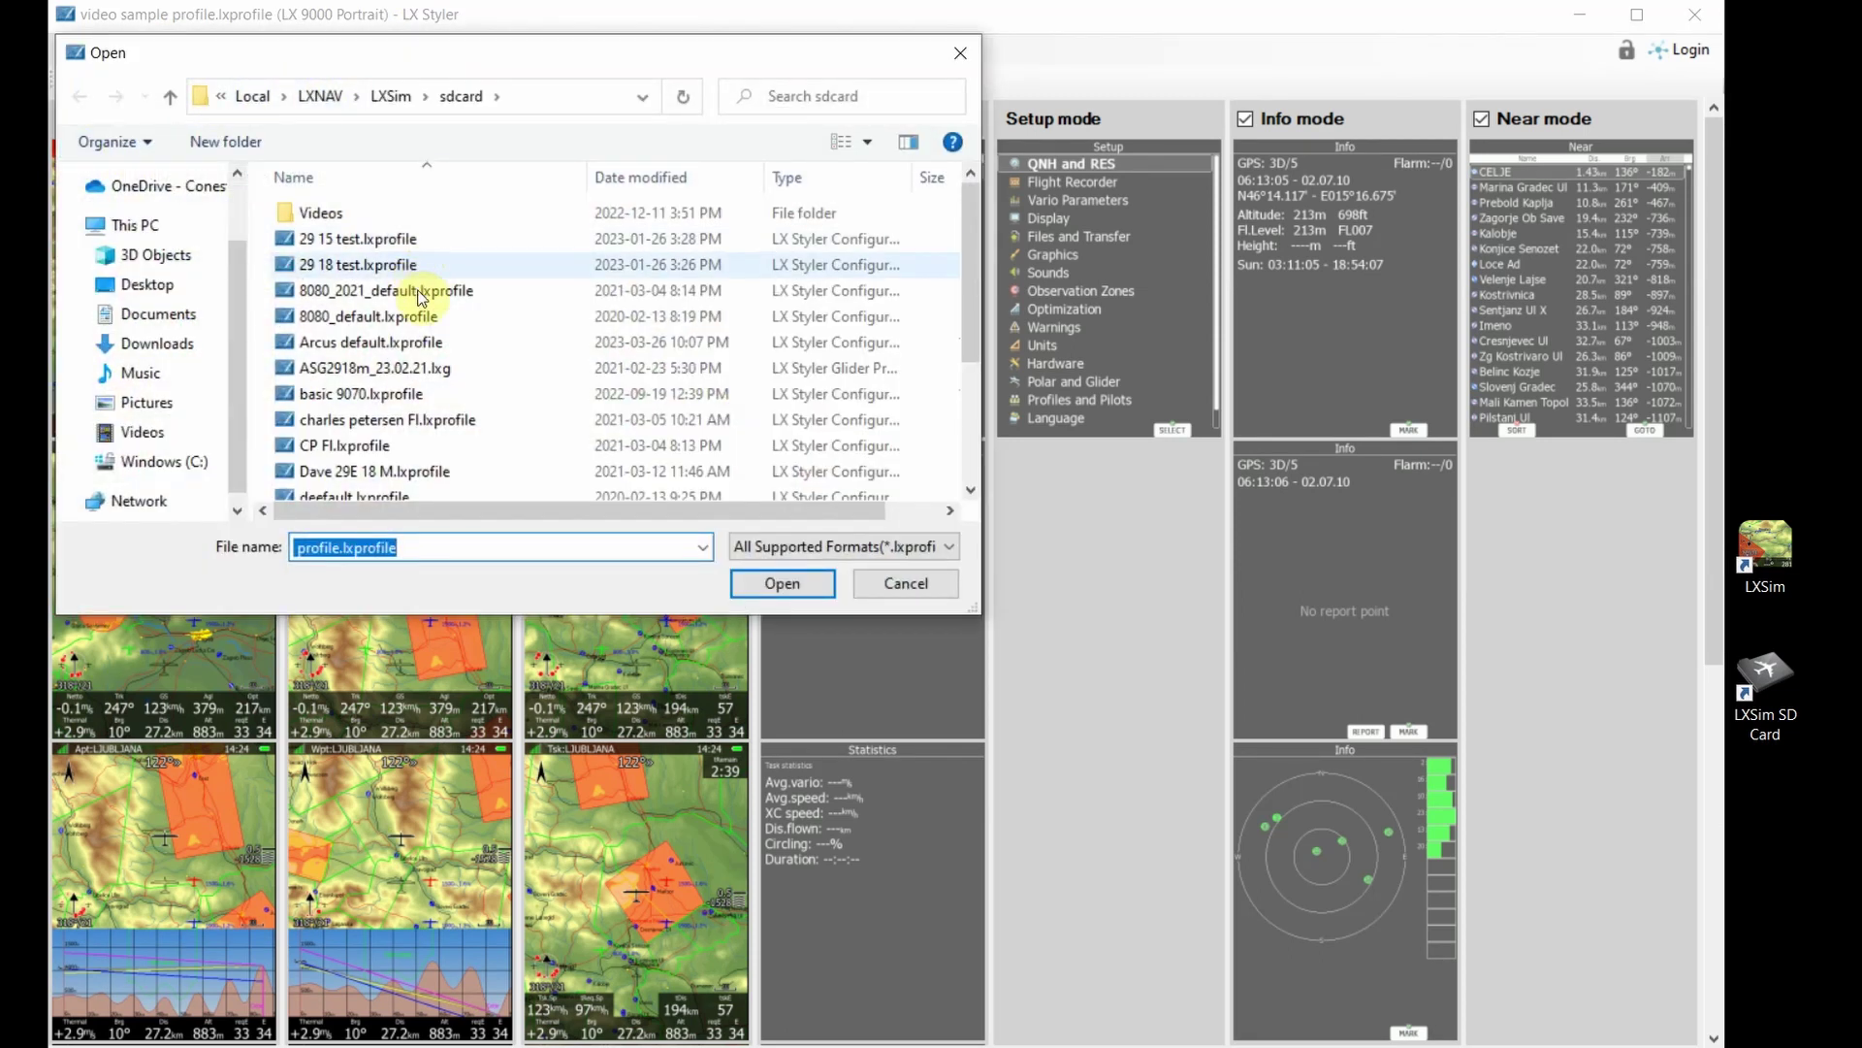
scroll(428, 328, down, 2)
scroll(428, 333, down, 1)
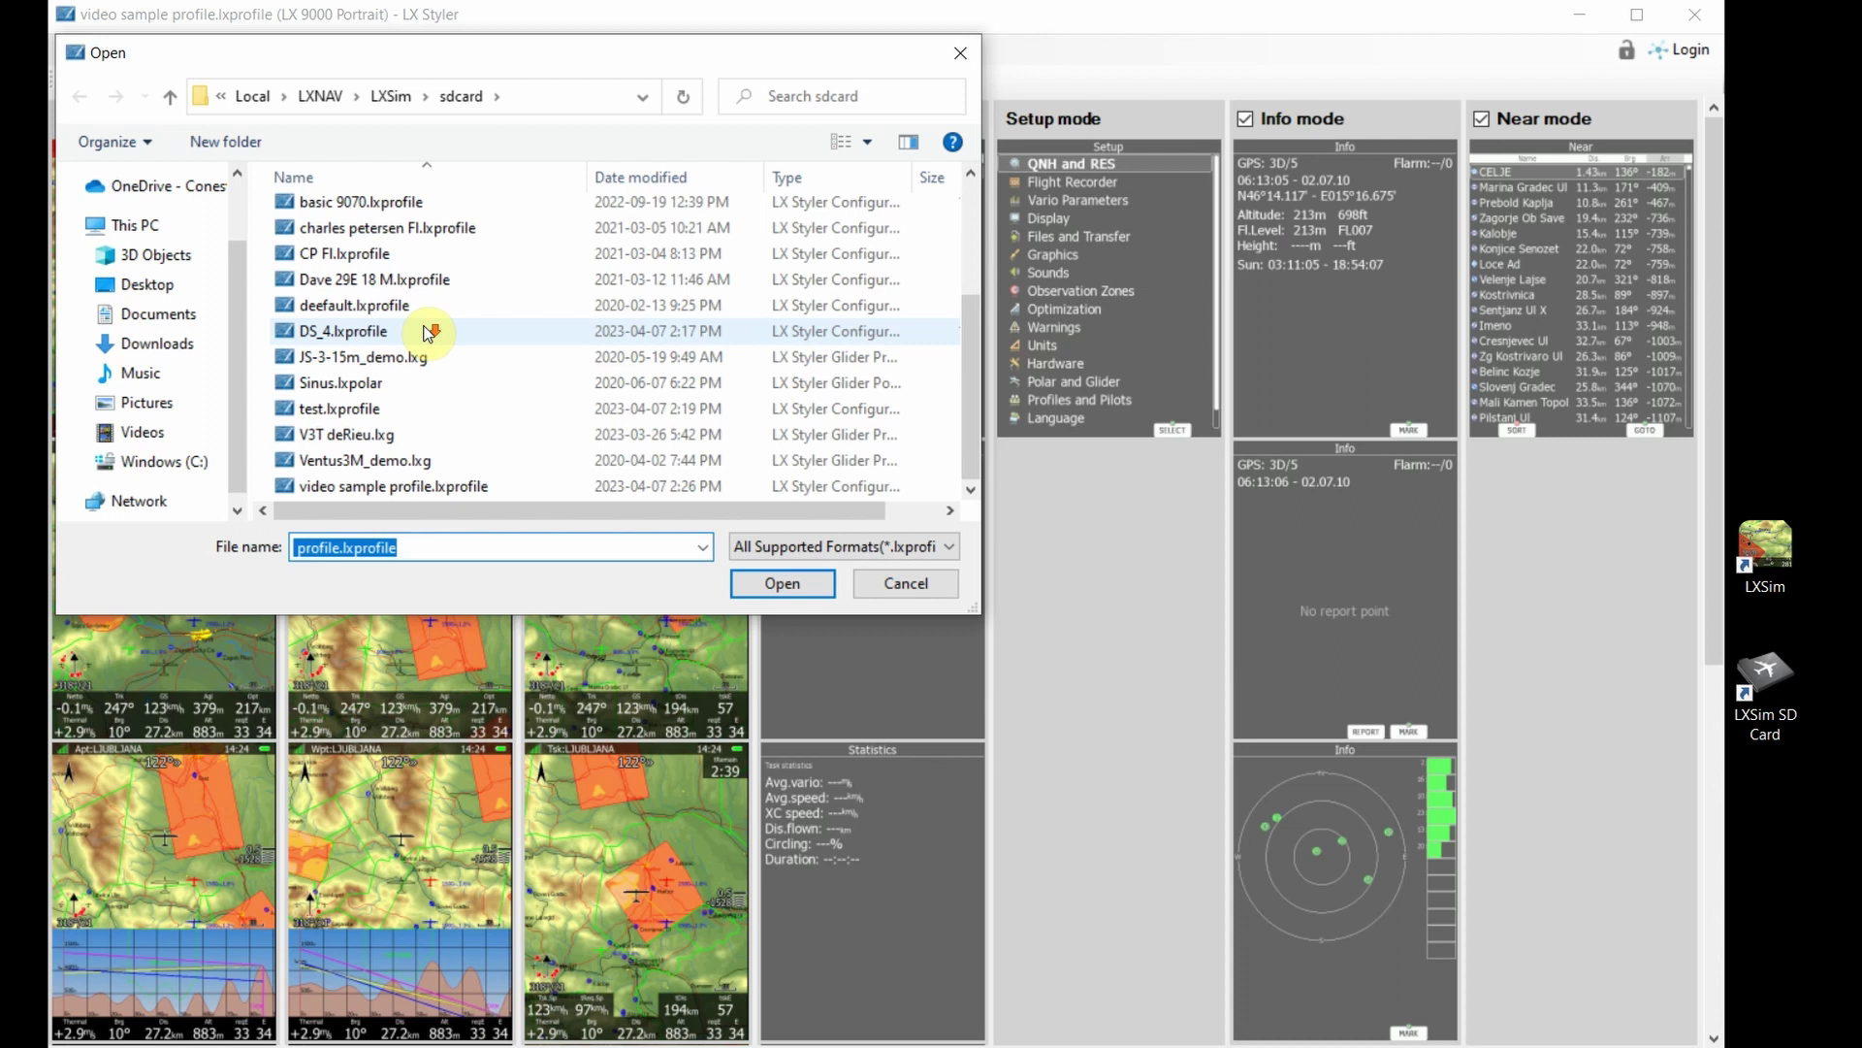
click(409, 492)
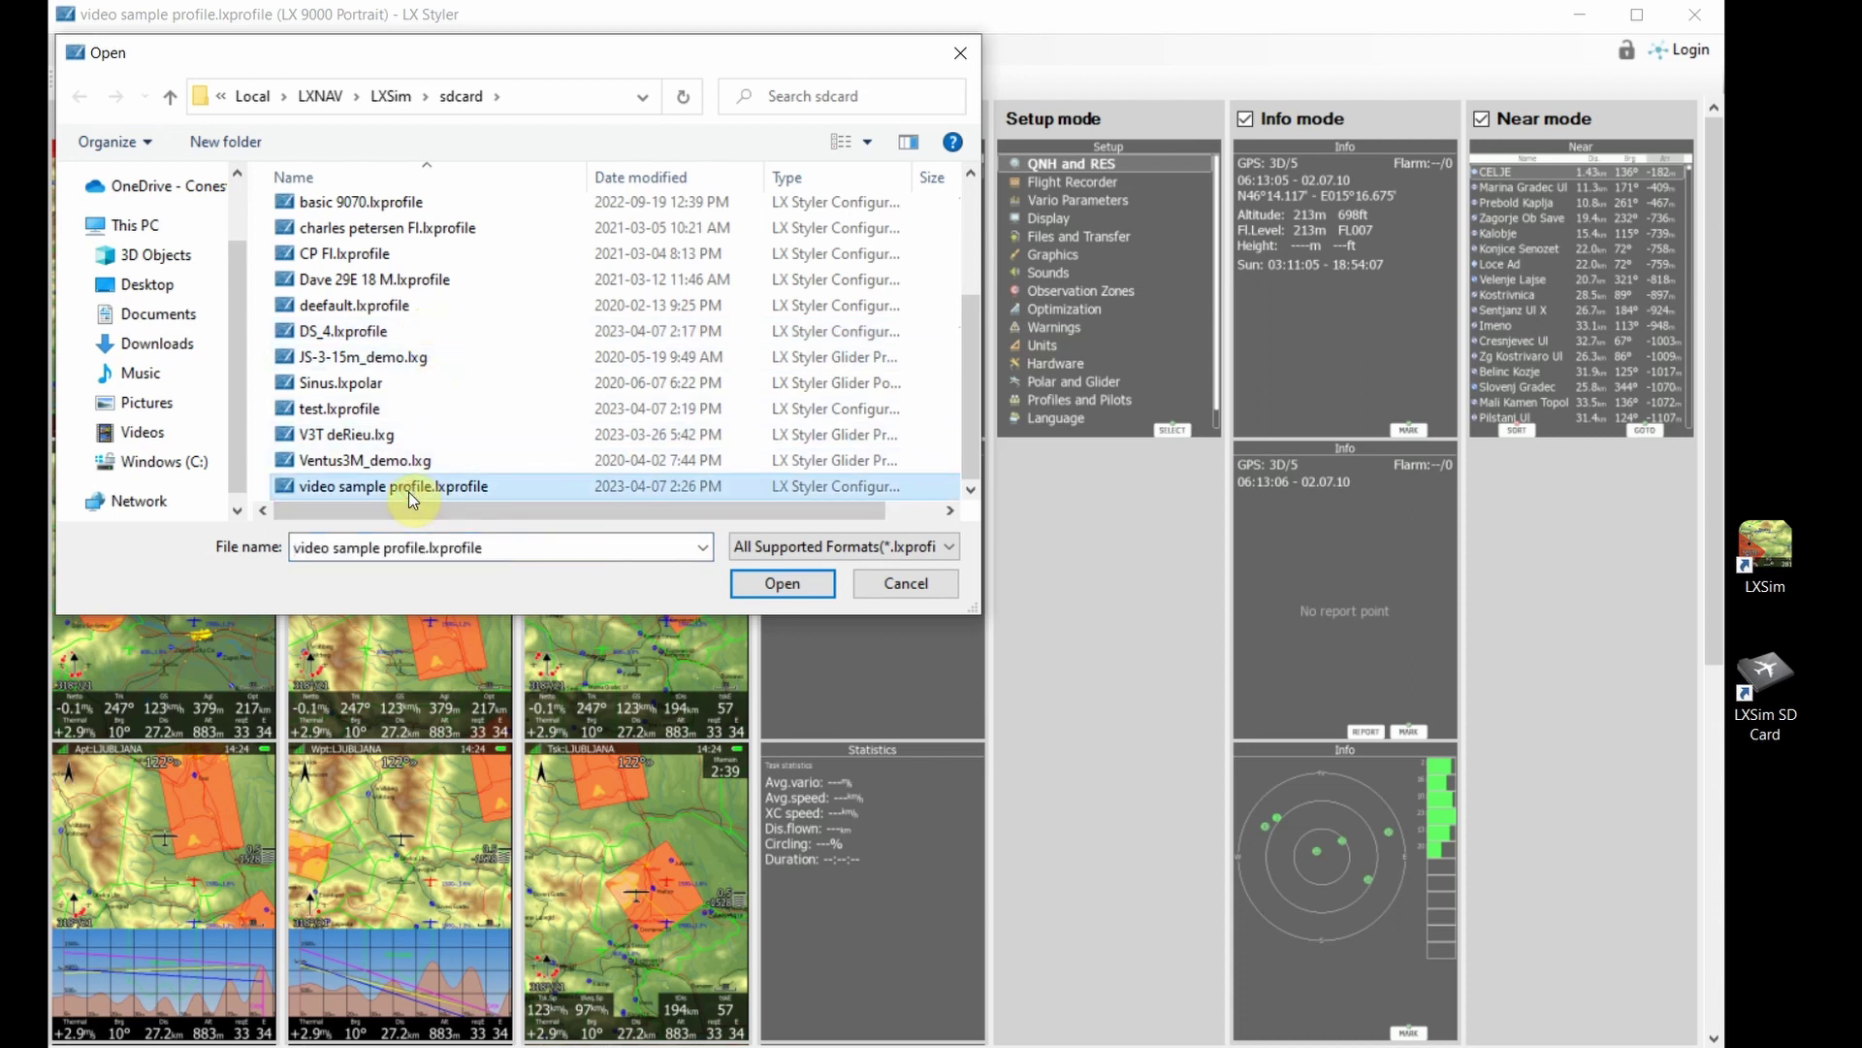
click(774, 588)
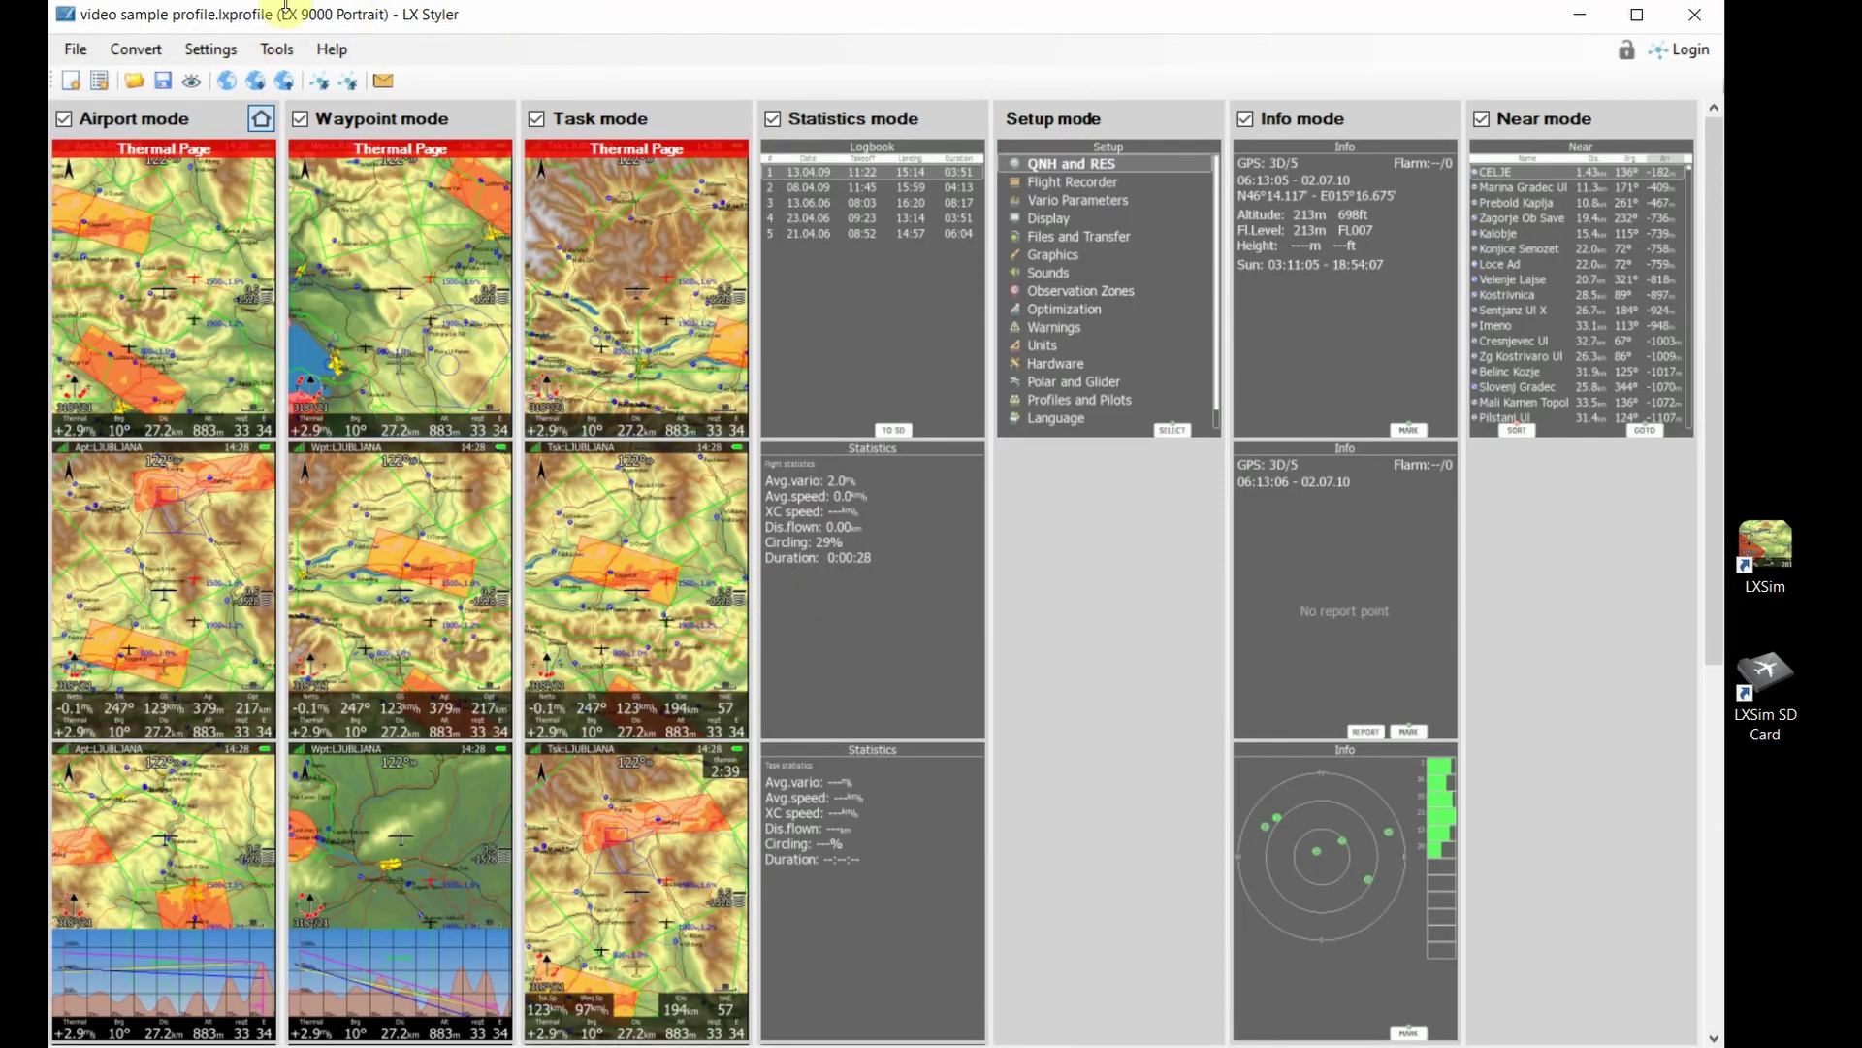
click(277, 48)
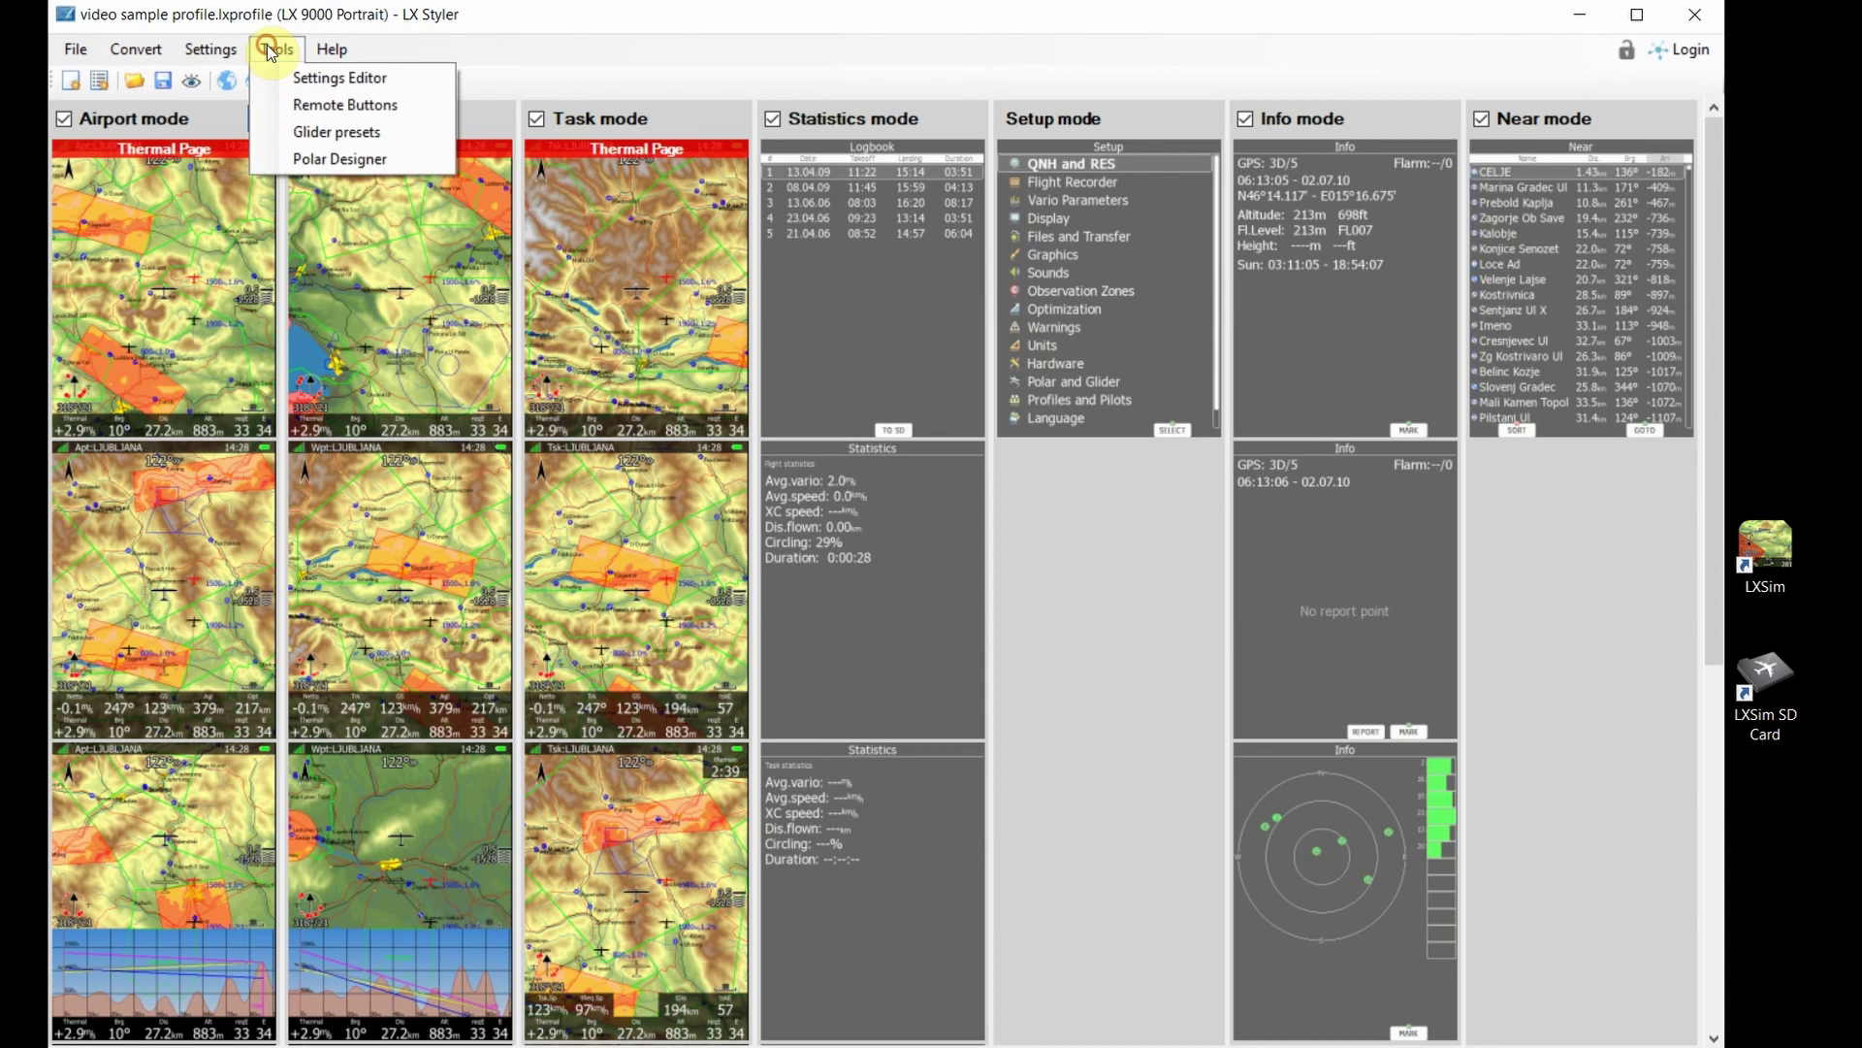
click(320, 77)
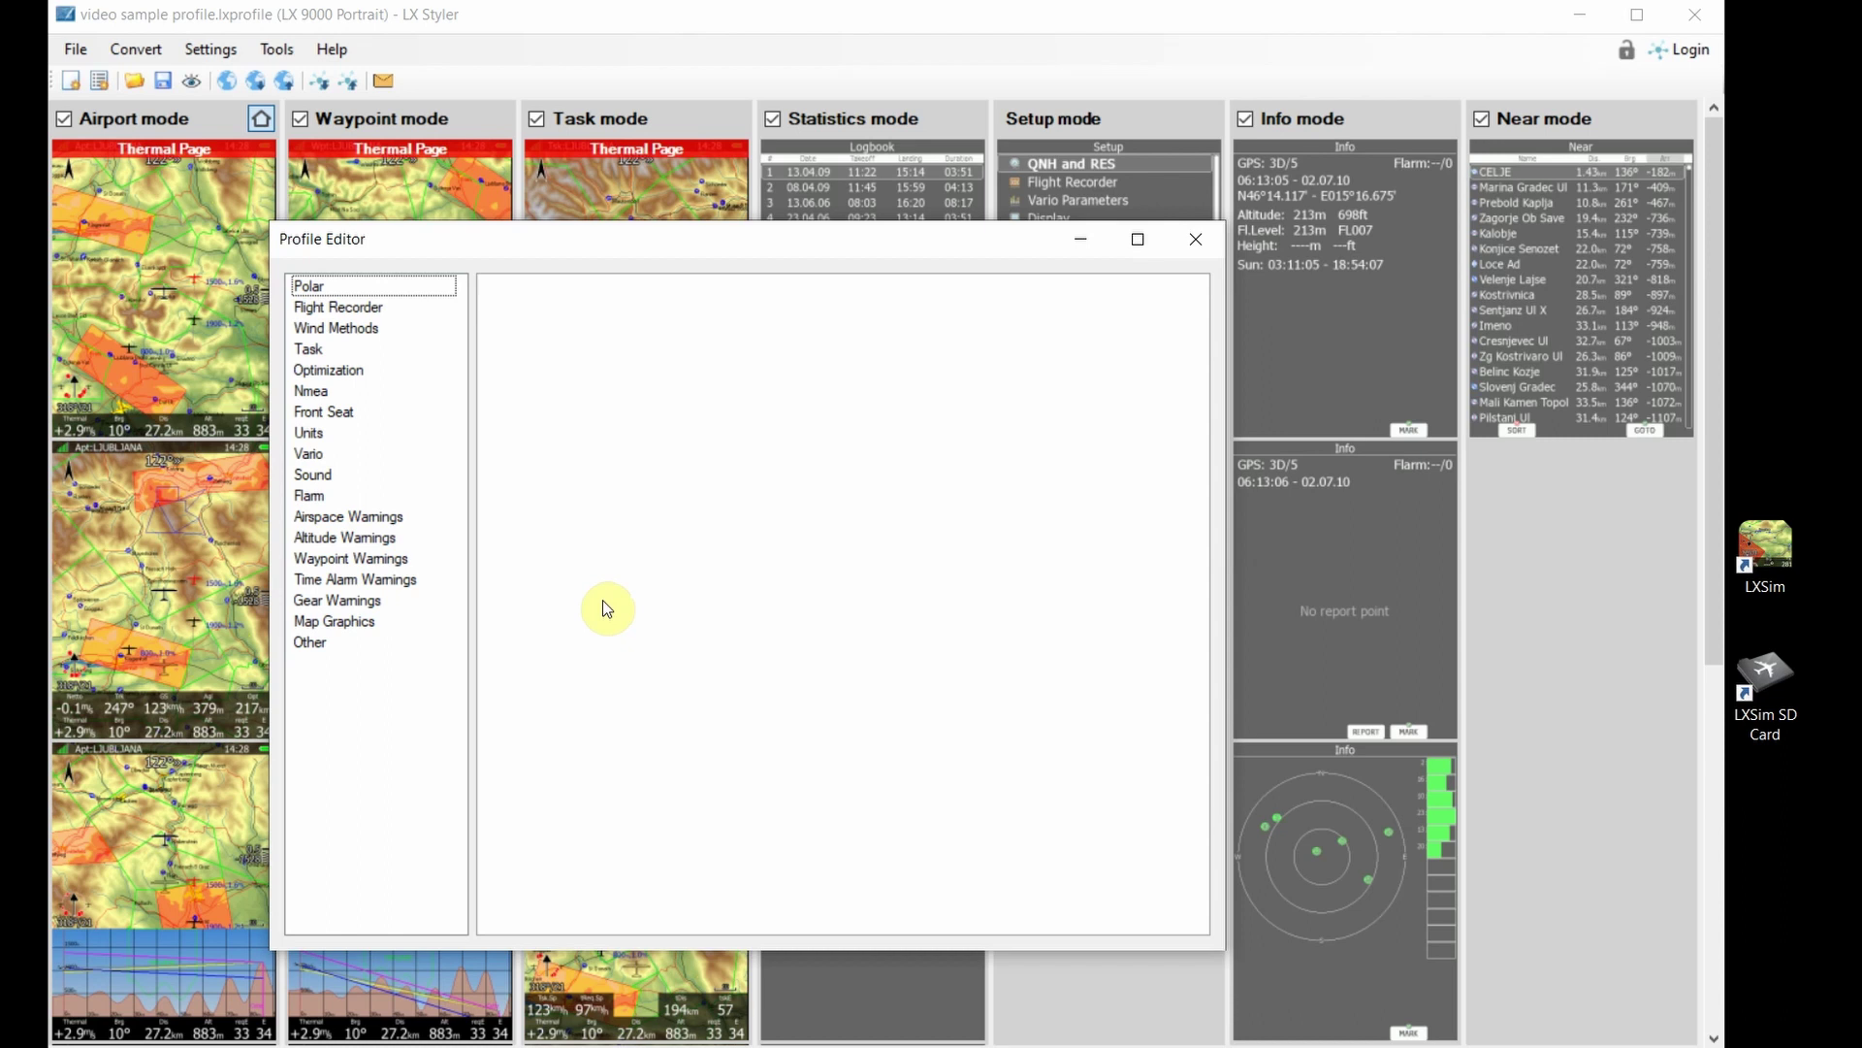
click(319, 438)
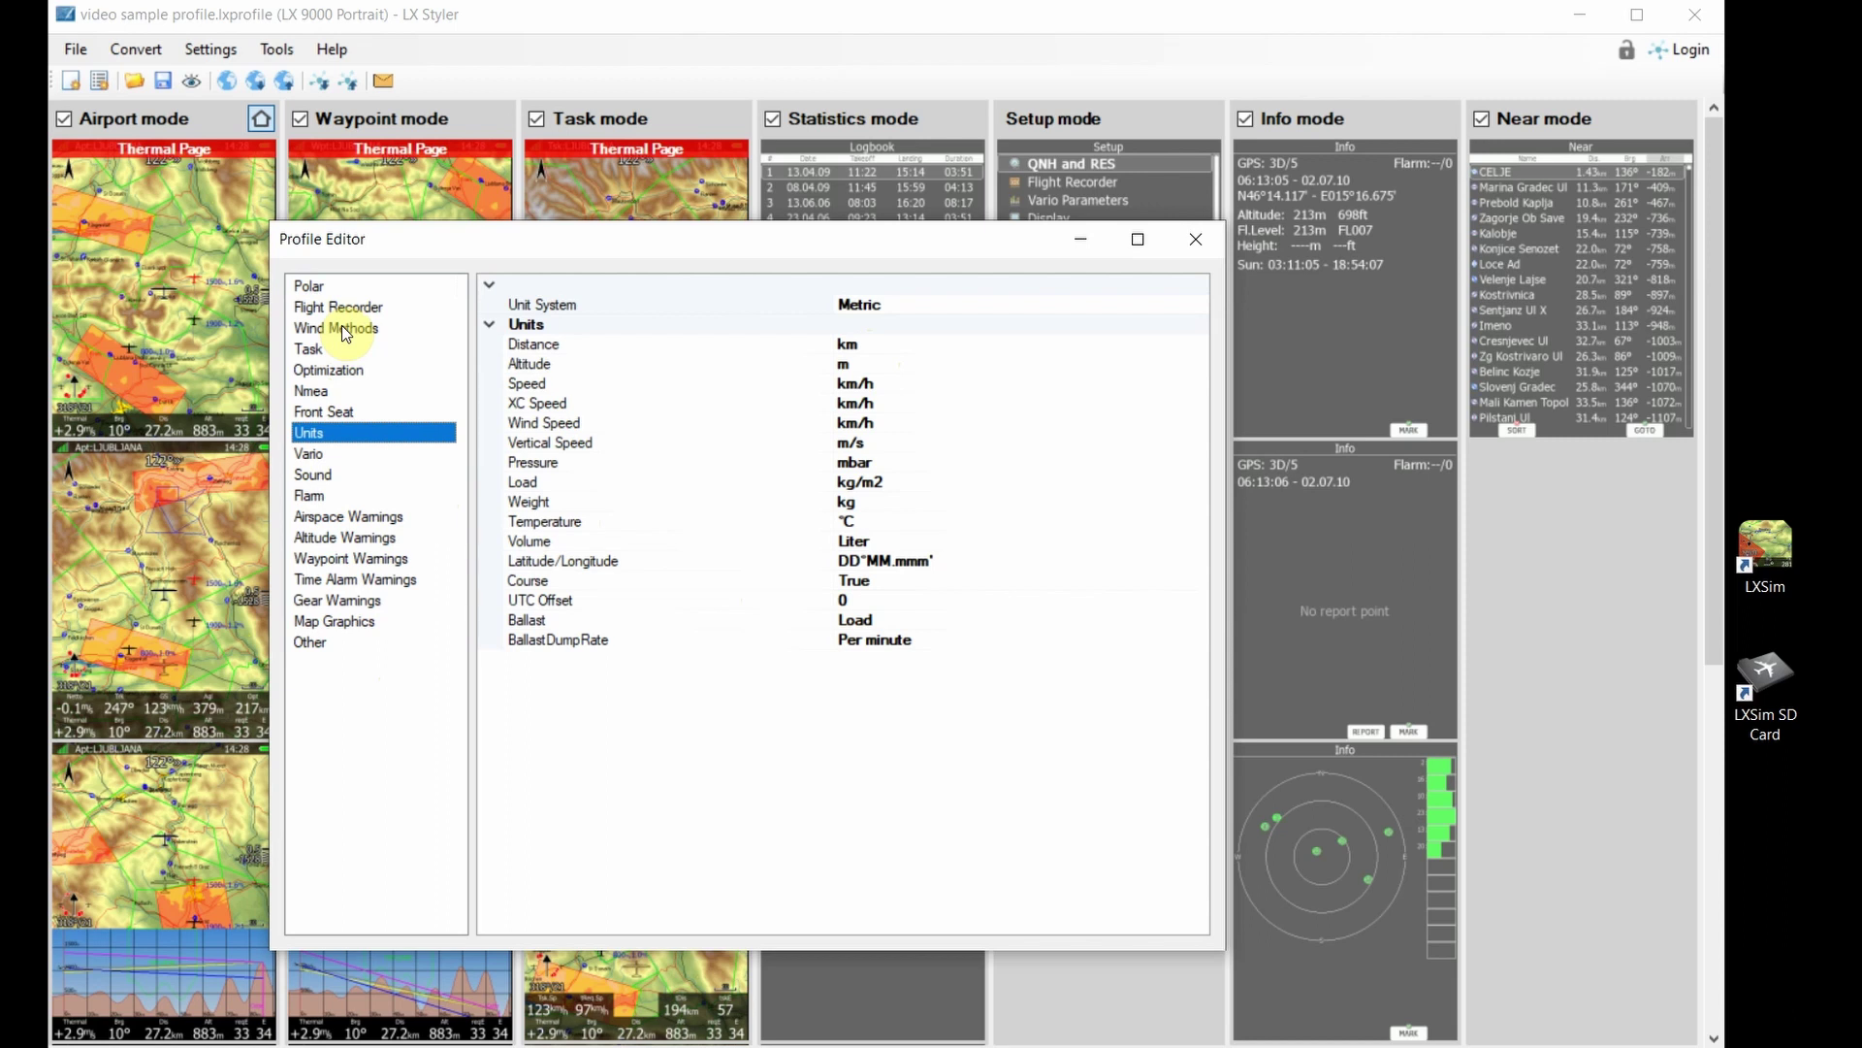
click(1194, 250)
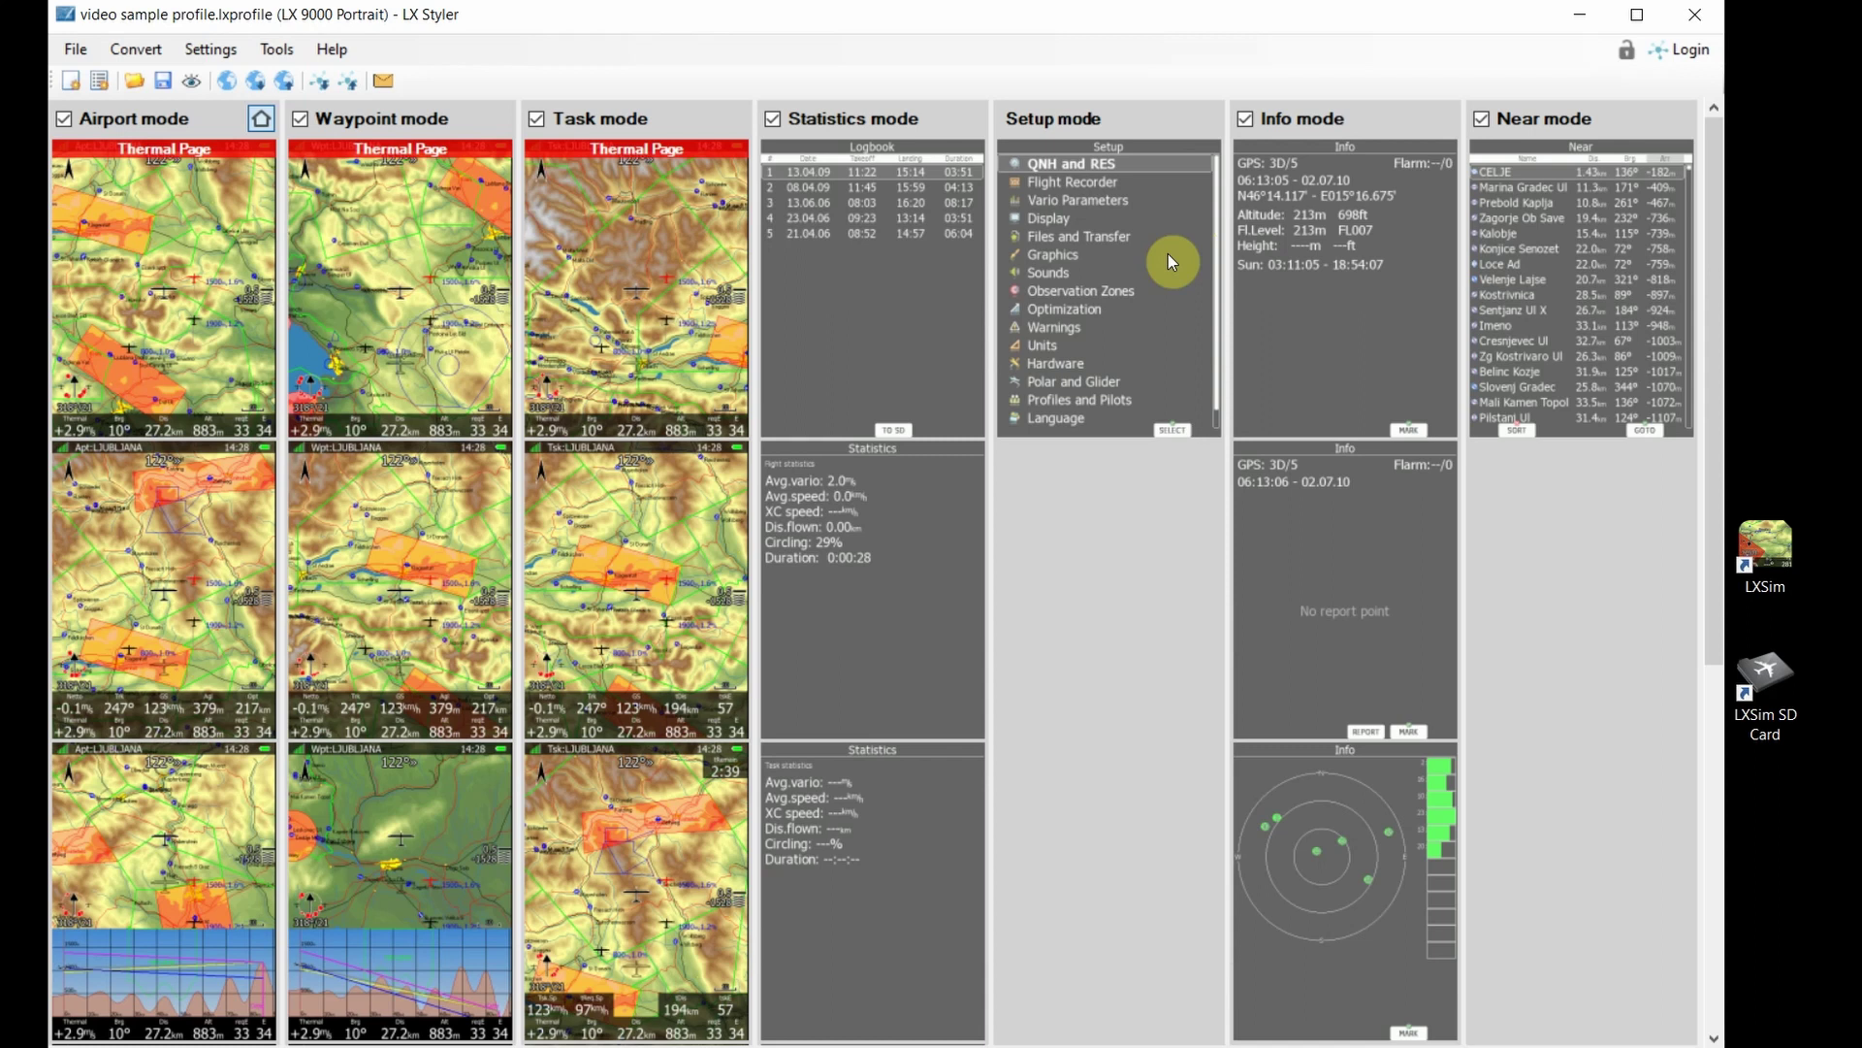
Show the Glider presets unit options listing km/h, m/s and kg
click(270, 56)
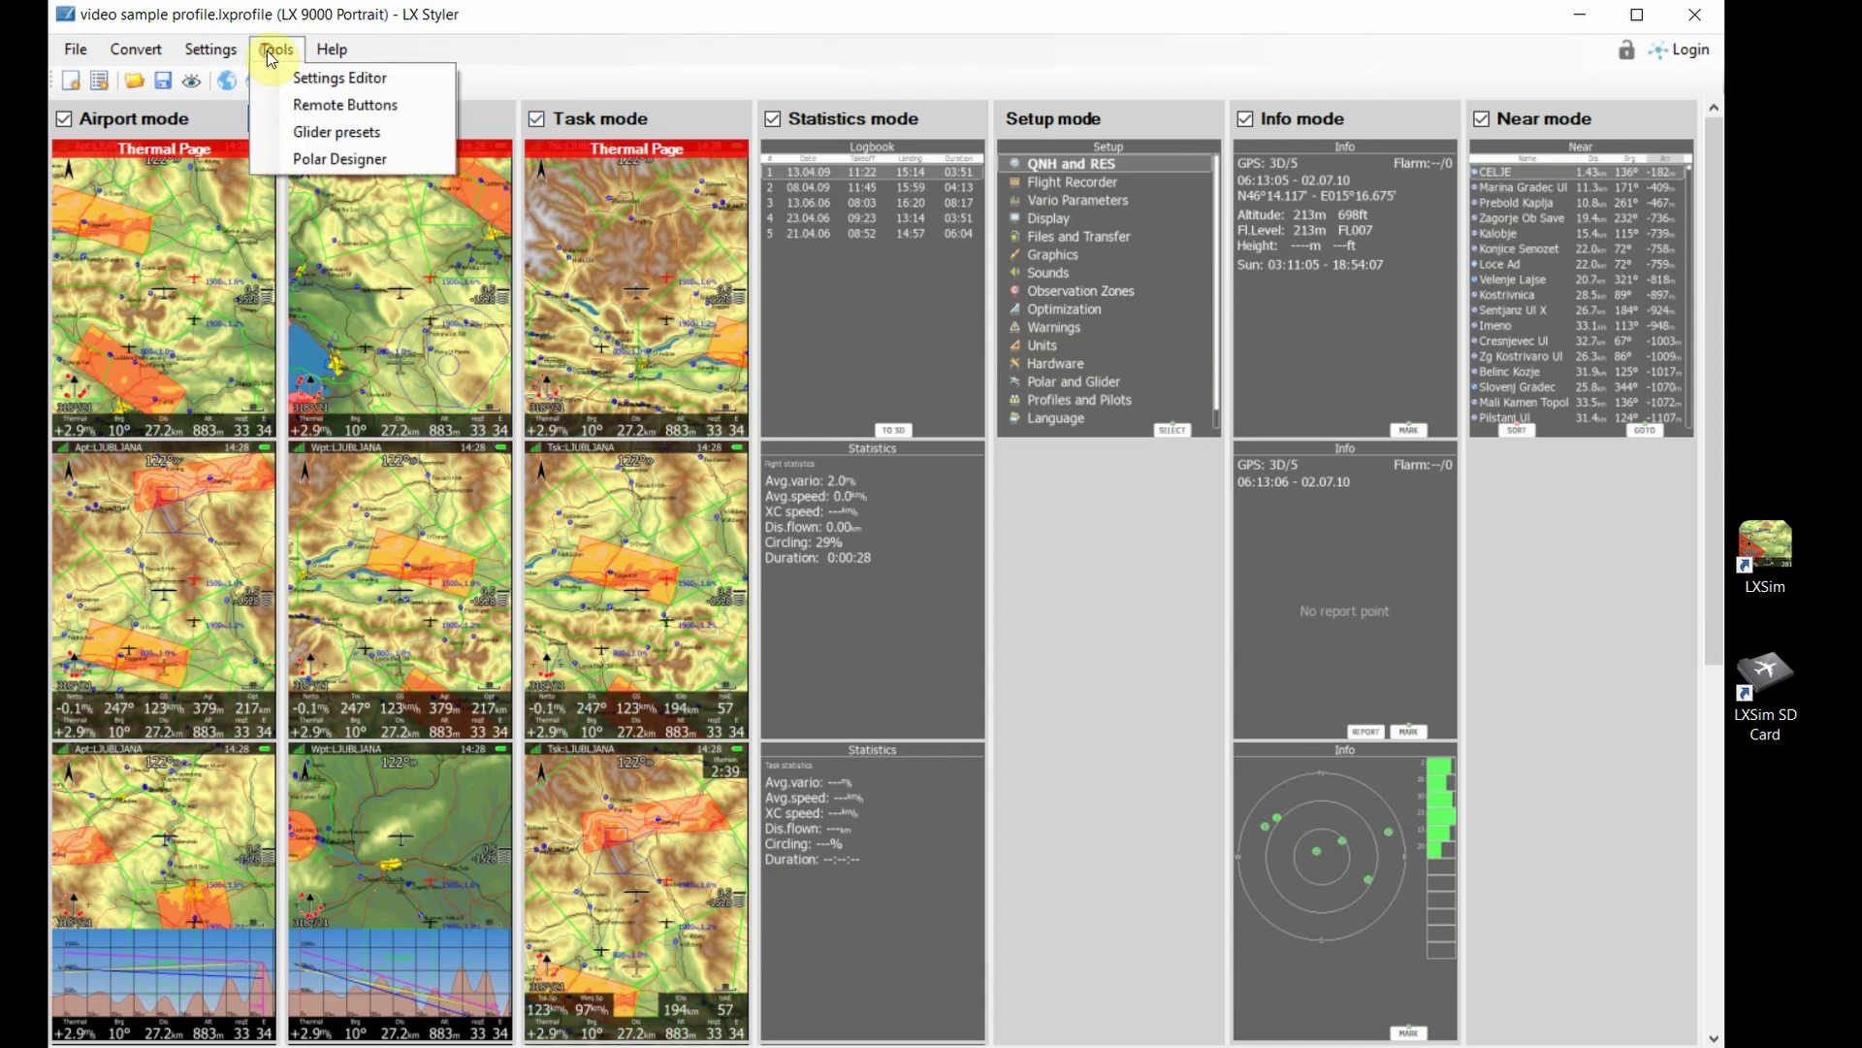
click(323, 137)
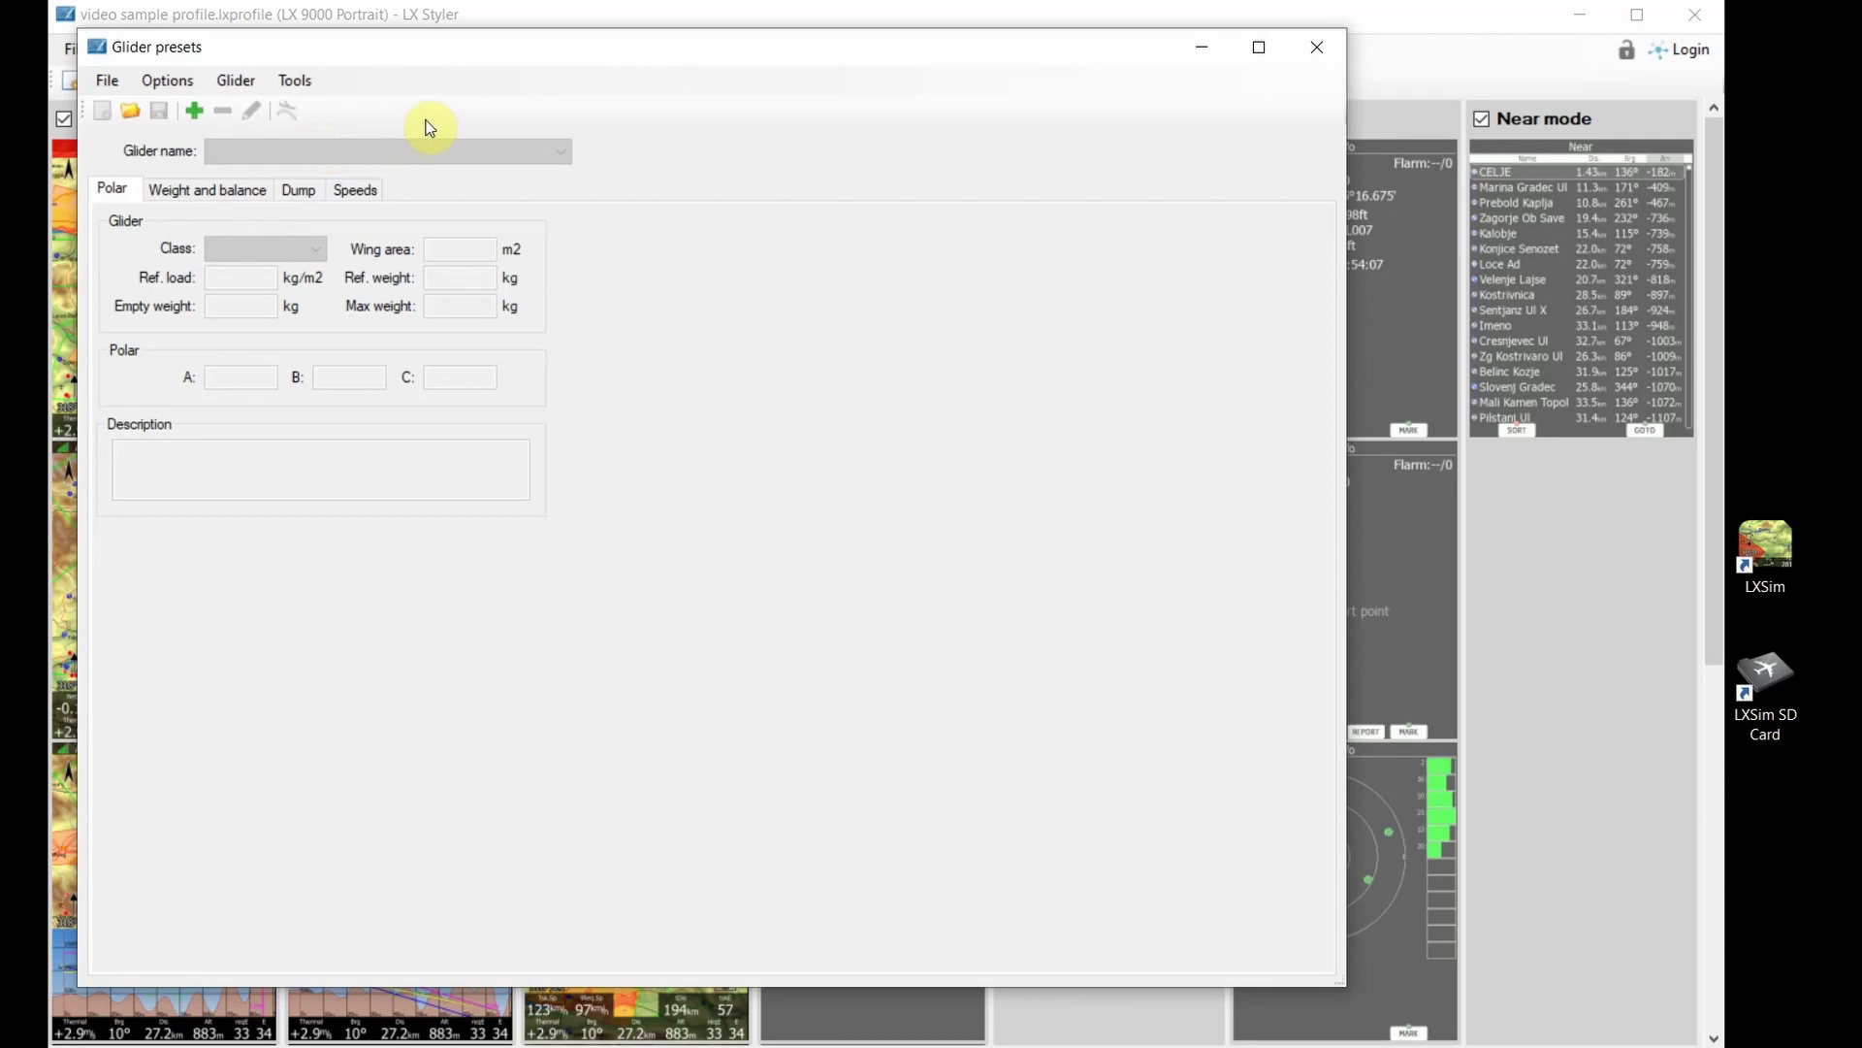
click(159, 82)
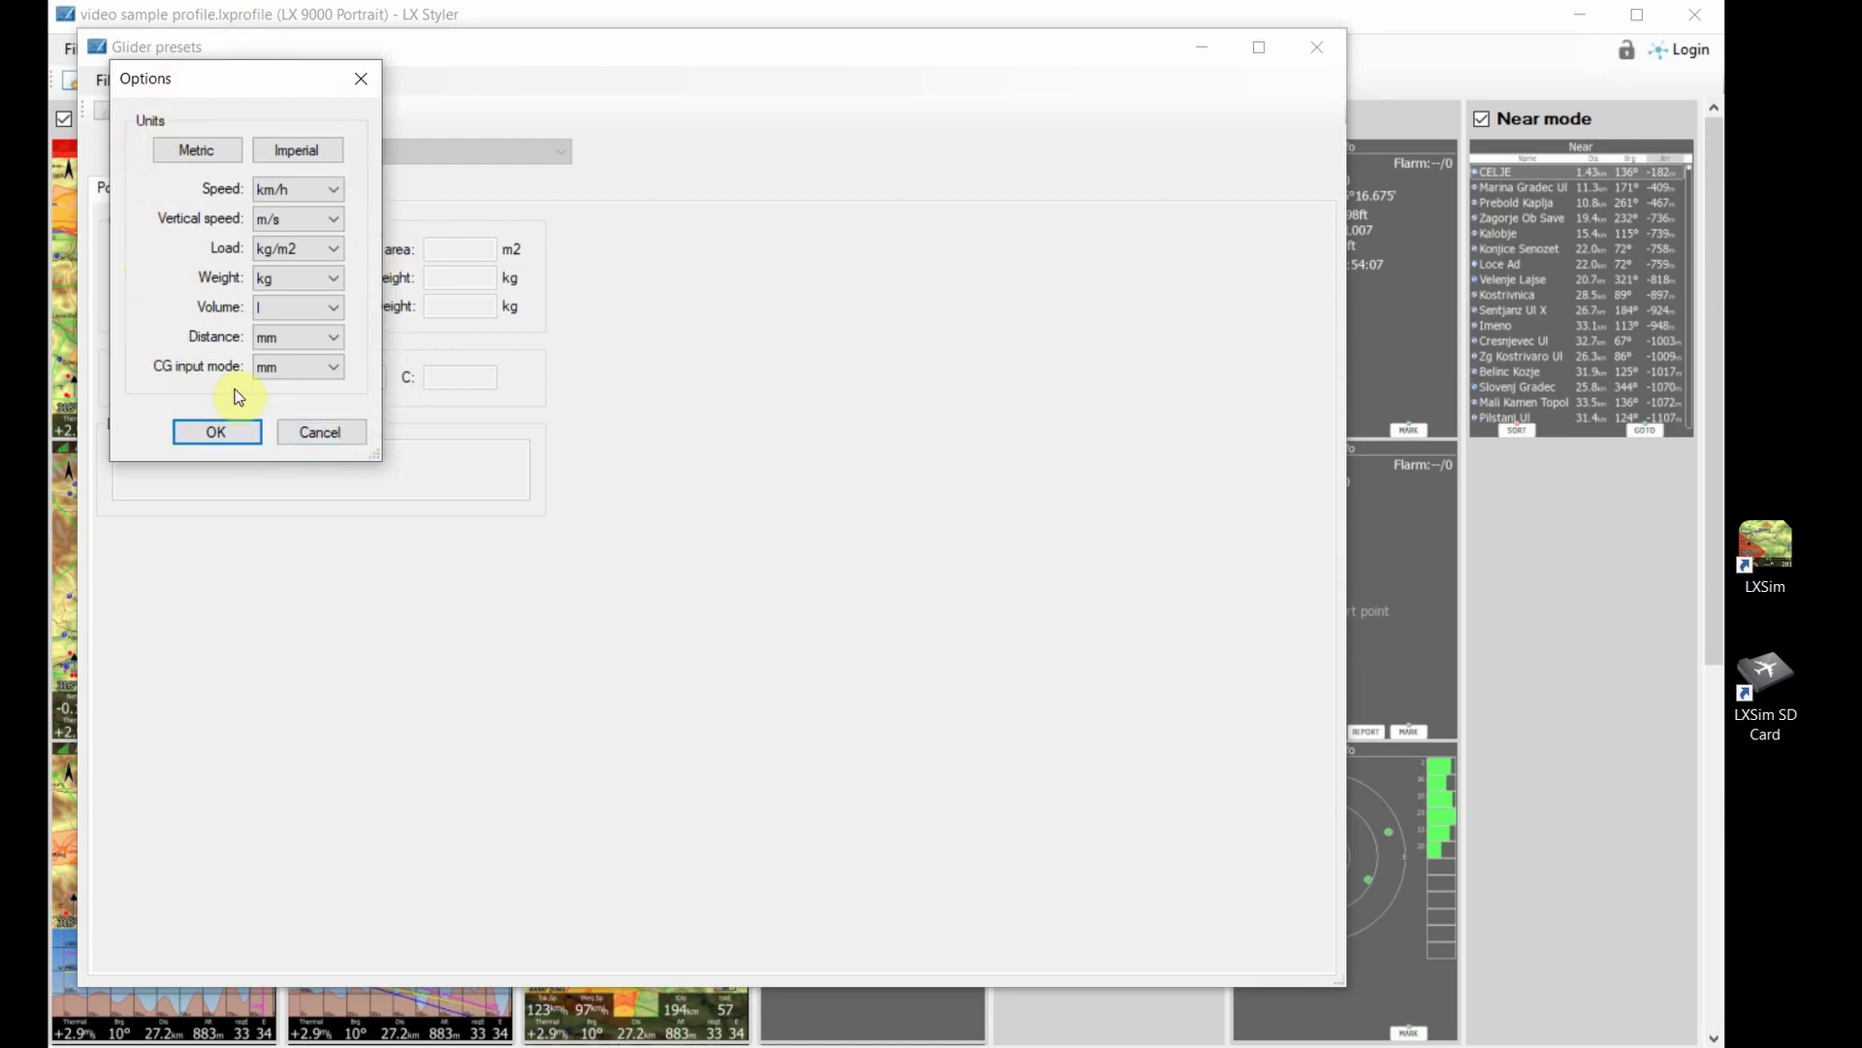
Cancel the unit options, close Glider presets, and reopen the Settings Editor
click(312, 431)
click(1316, 48)
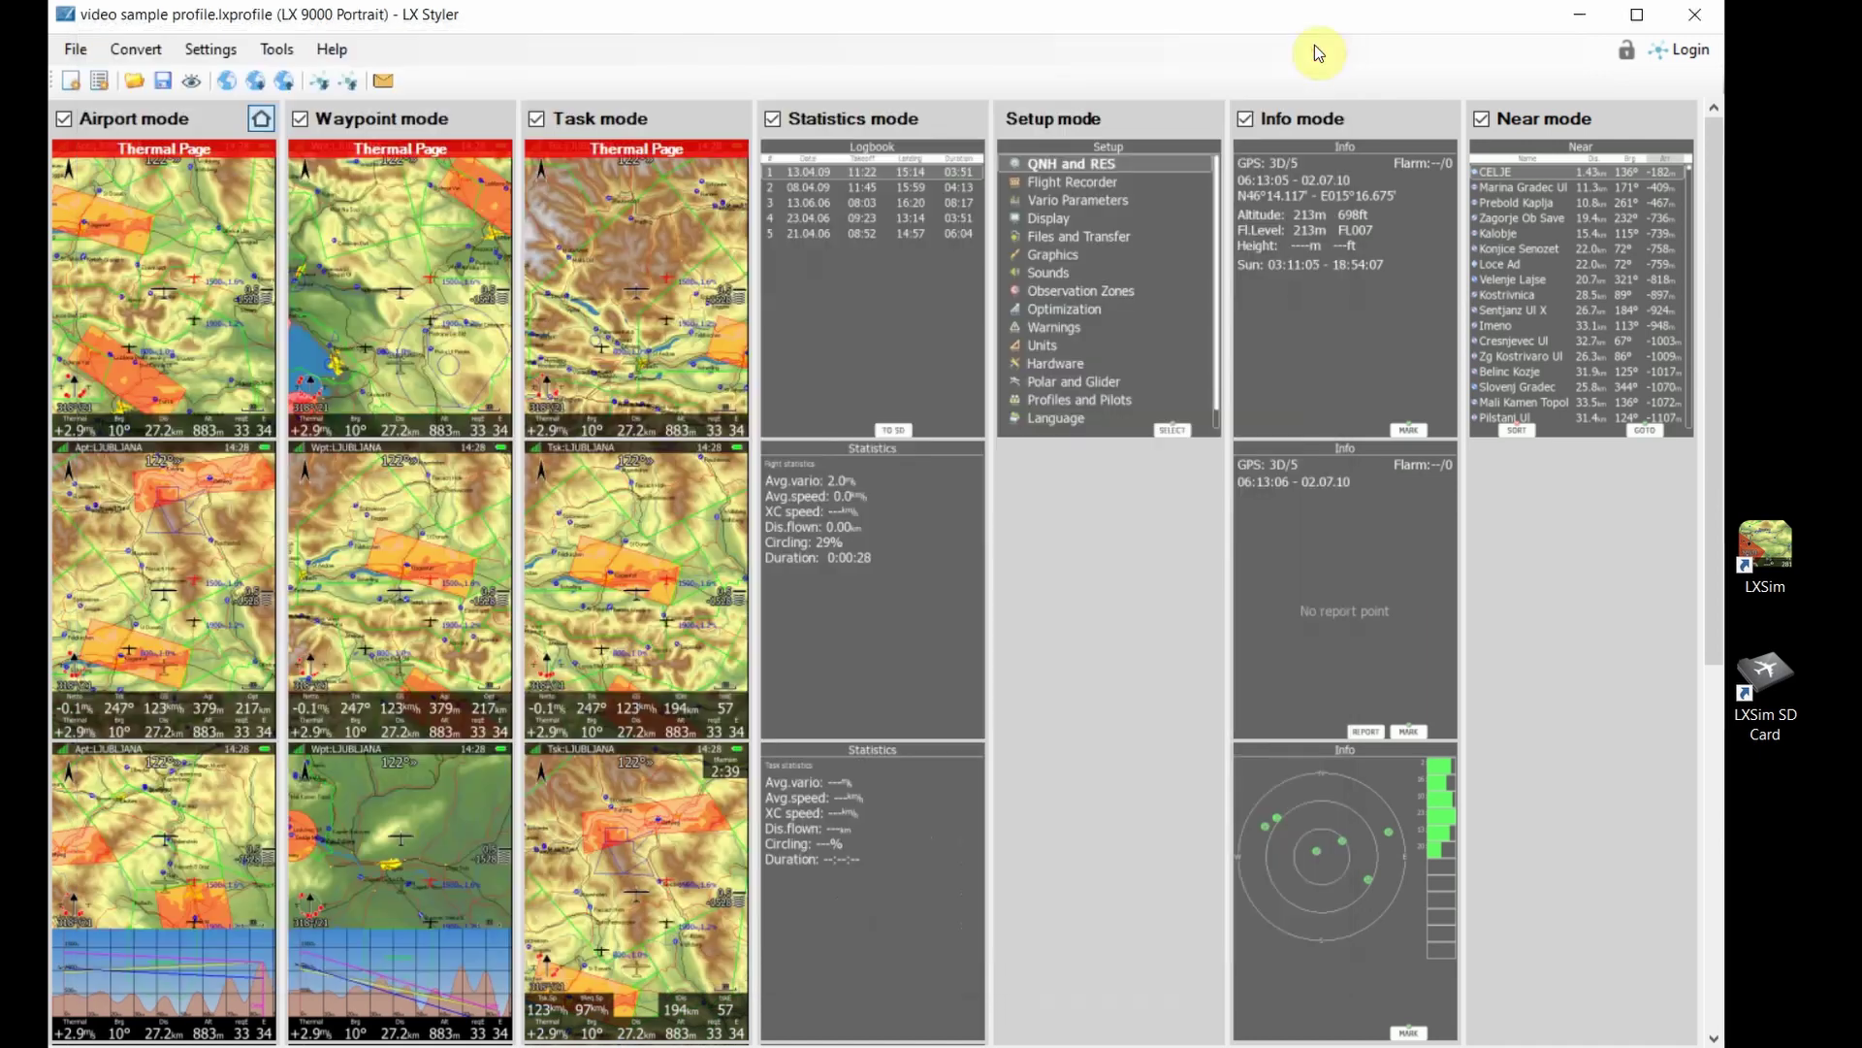
click(277, 53)
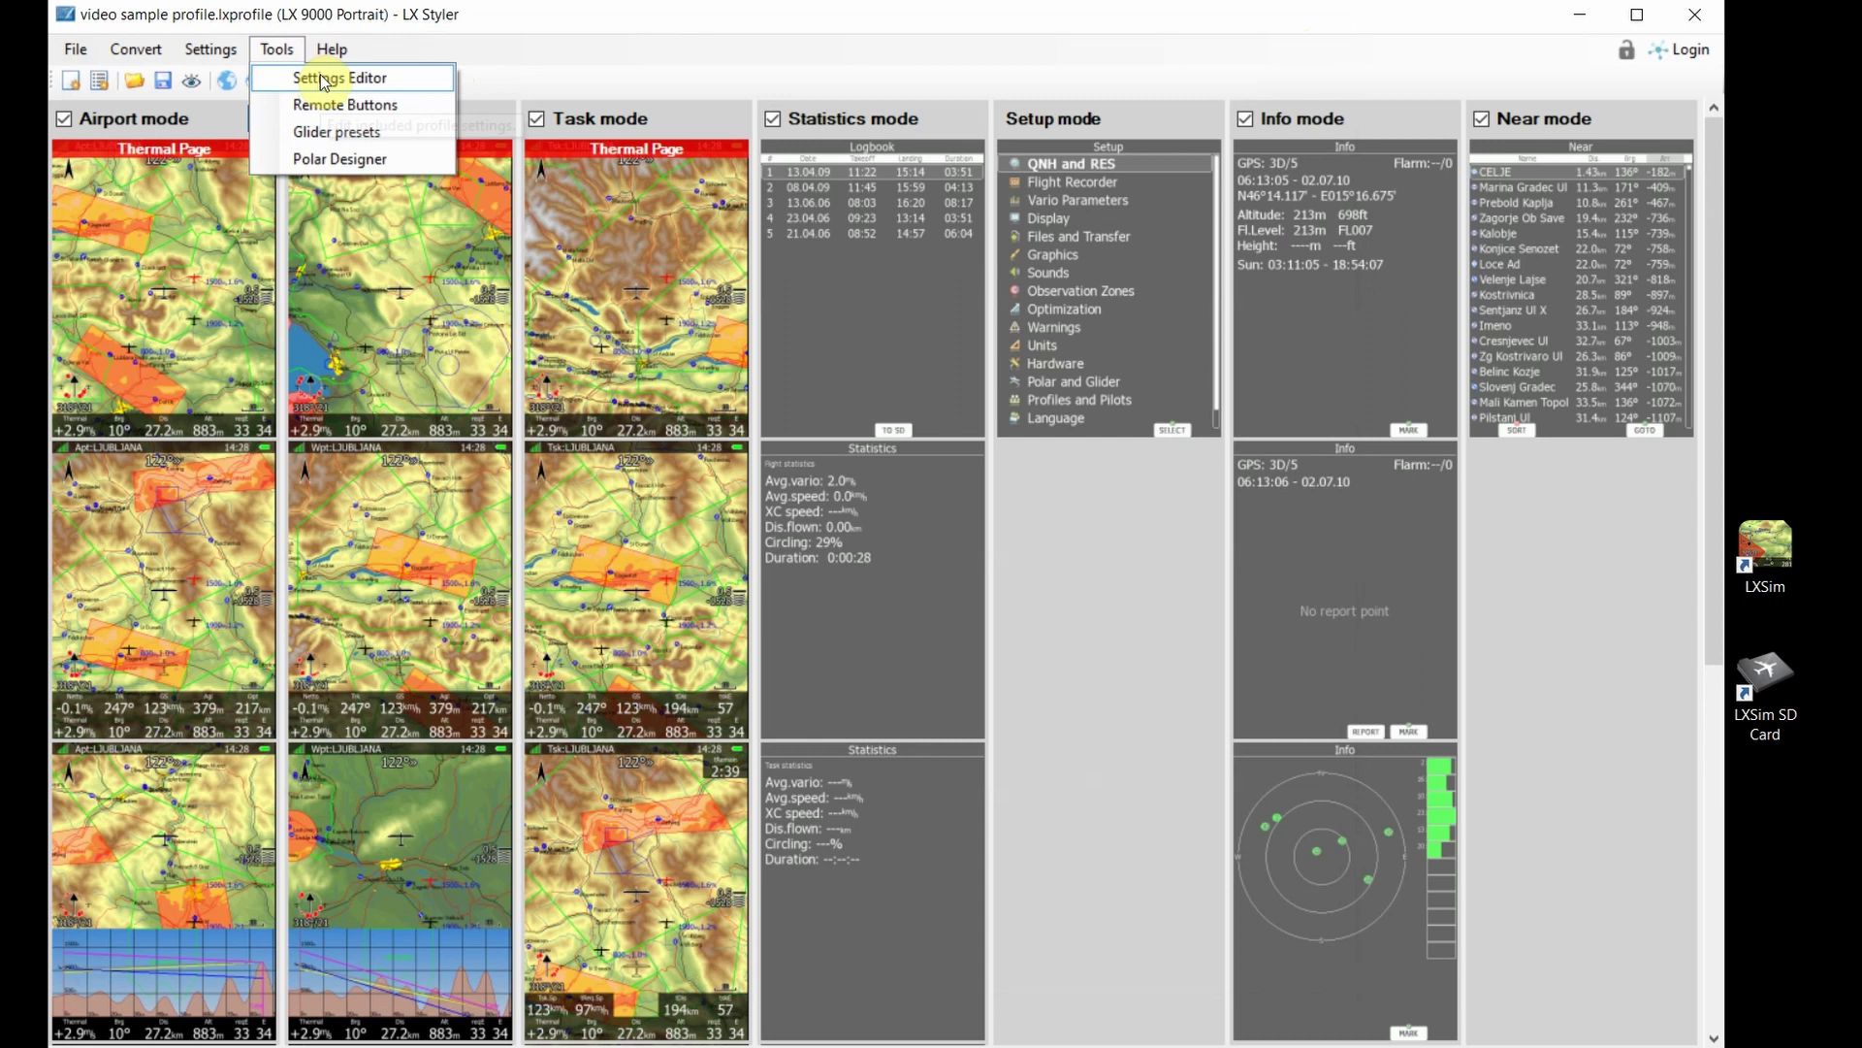
click(321, 76)
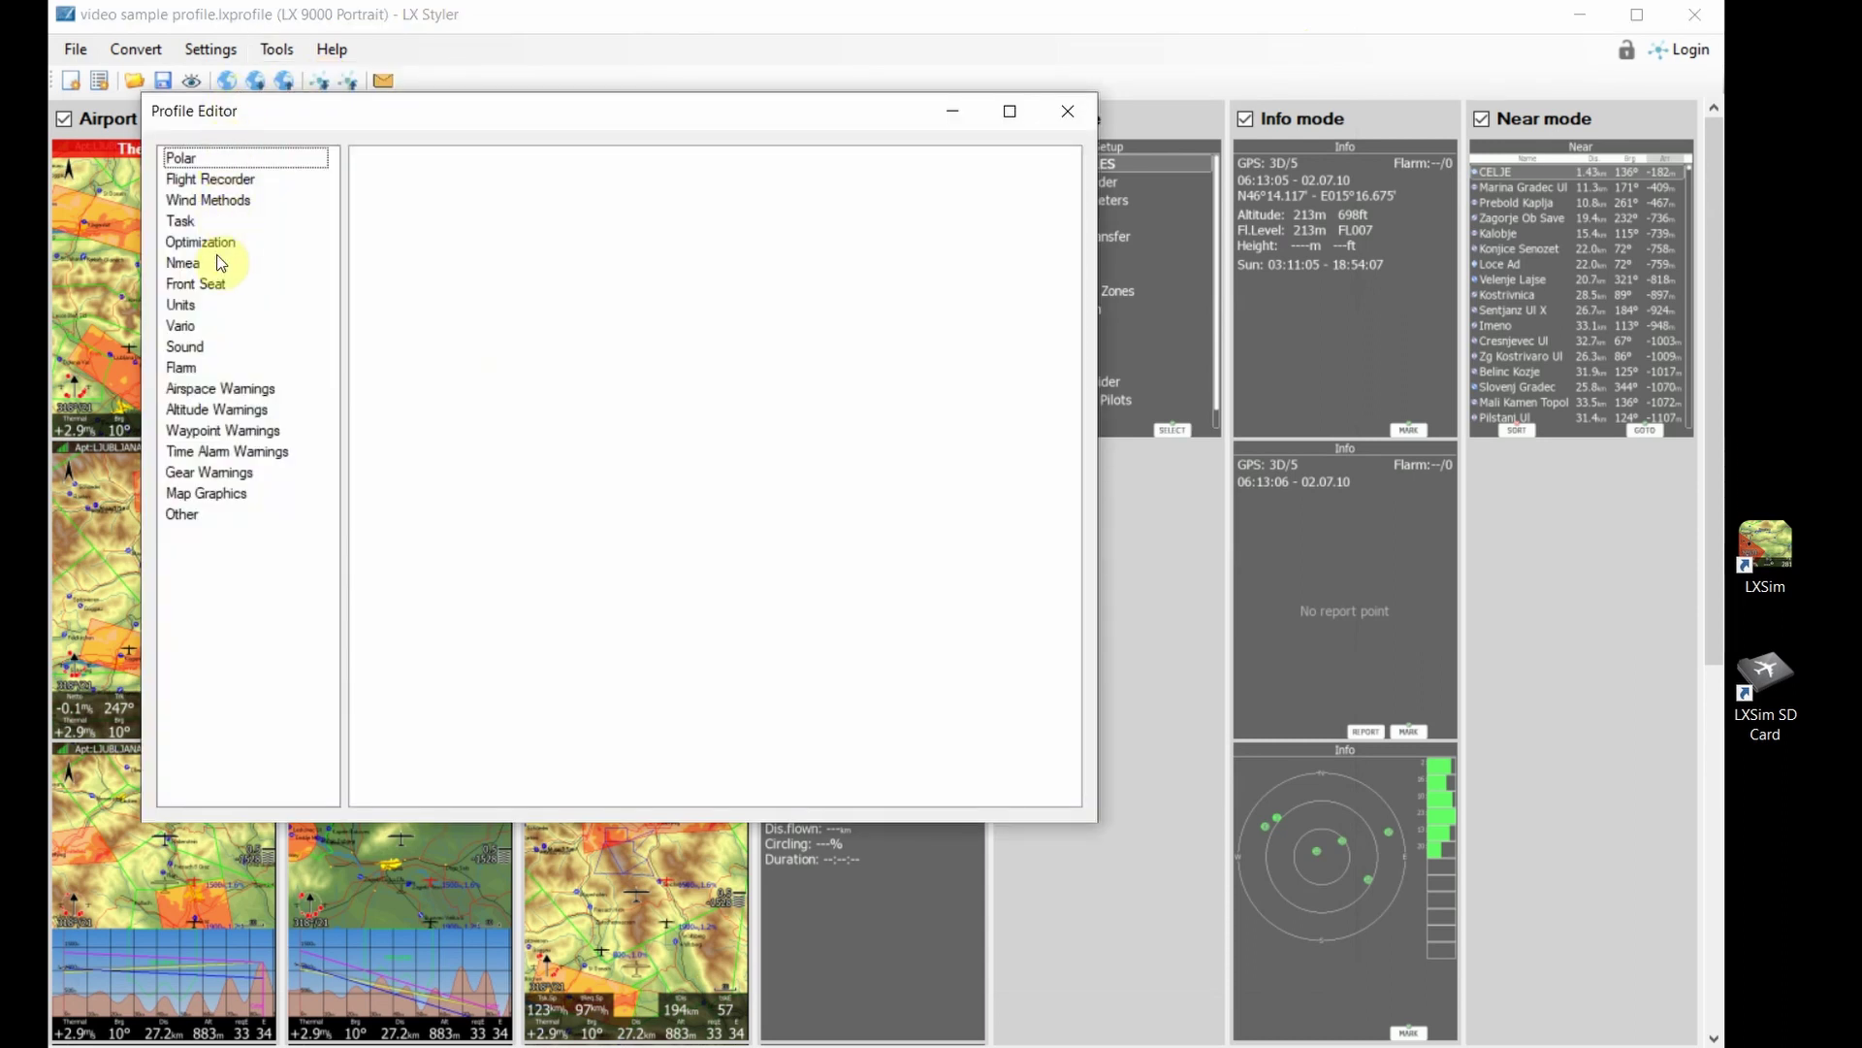